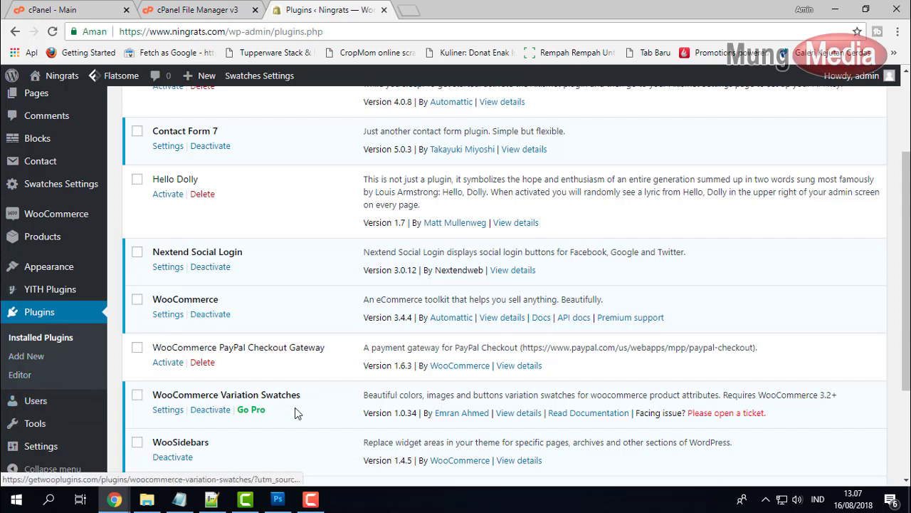
# Step: Search the plugin directory for WooCommerce Variation Swatches and look over the matching plugins
pyautogui.click(29, 355)
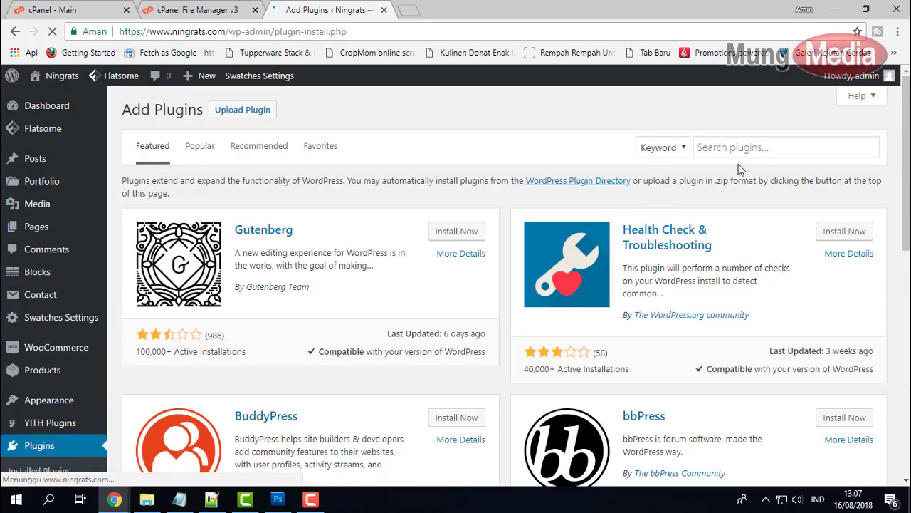
pyautogui.click(741, 146)
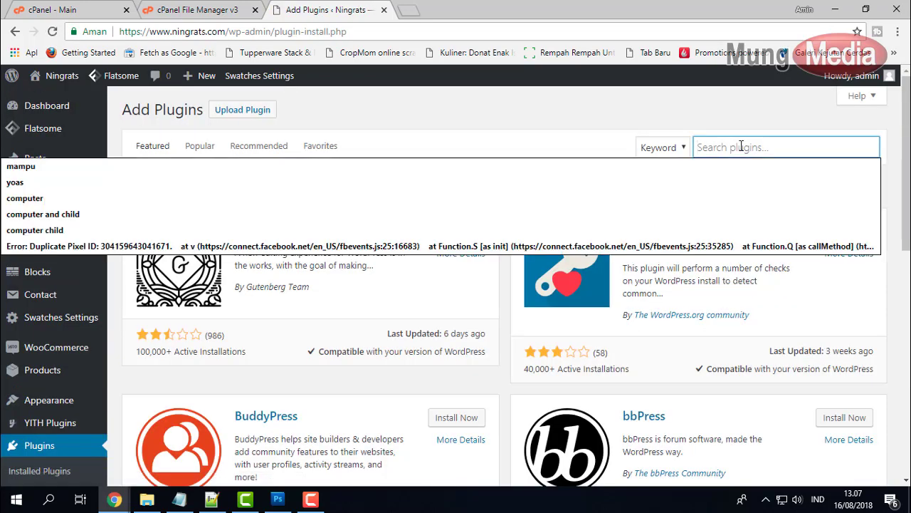
pyautogui.write('WooCommerce Variation Swatches')
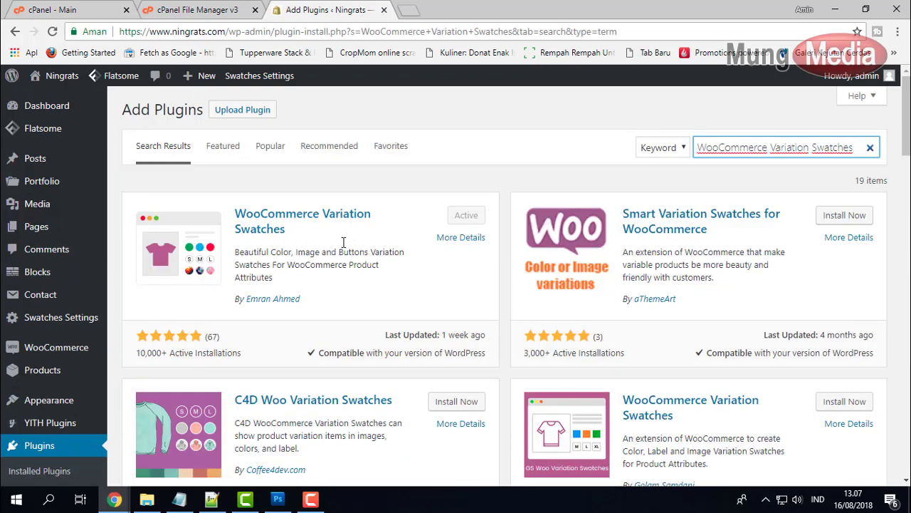
pyautogui.scroll(-1, 458, 196)
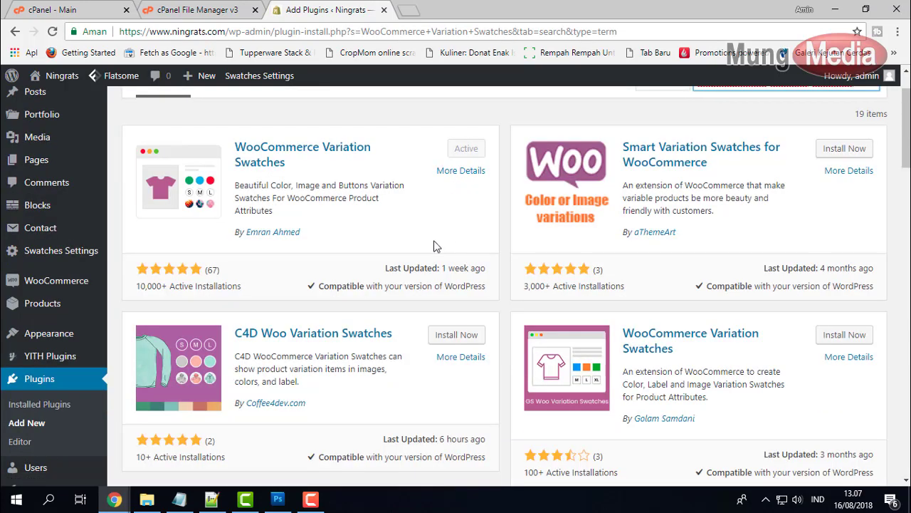
# Step: Review the Swatches Settings sections: Simple, Advanced, Style, Archive / Shop and Special Attribute
pyautogui.click(60, 256)
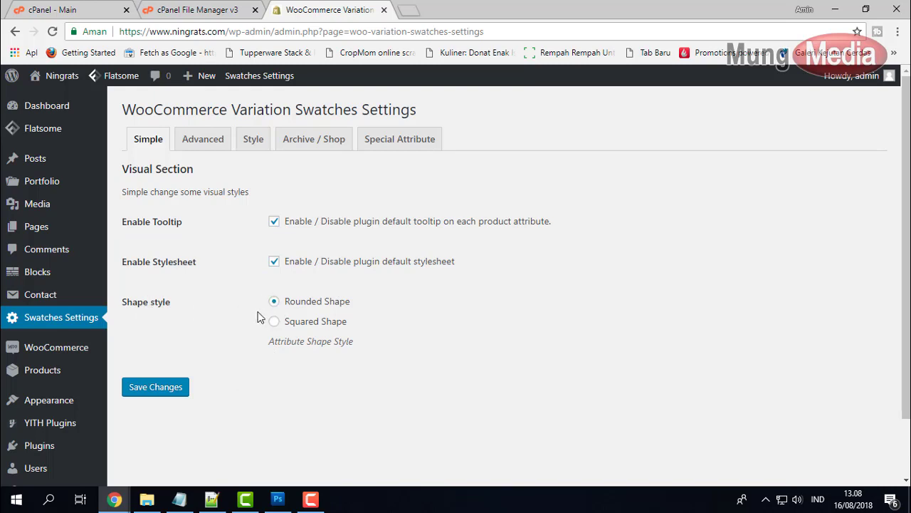
pyautogui.click(220, 145)
pyautogui.click(249, 141)
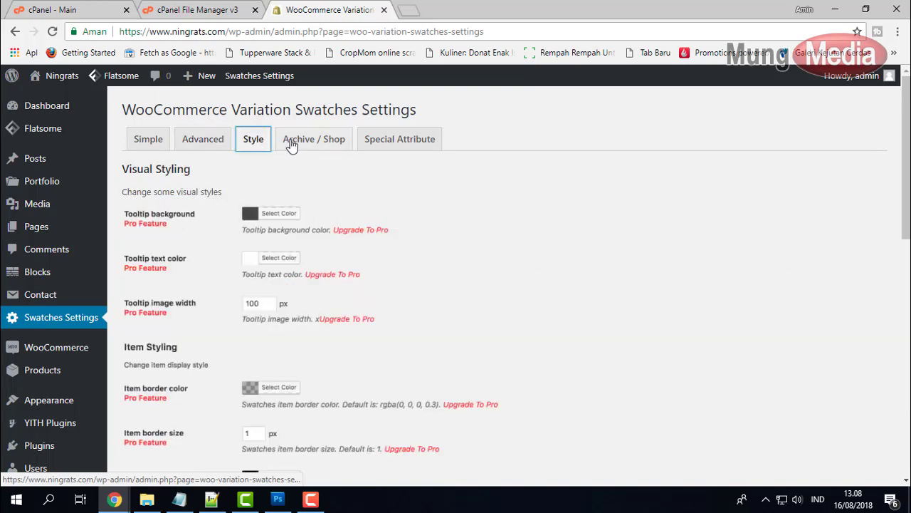
pyautogui.click(309, 141)
pyautogui.click(388, 141)
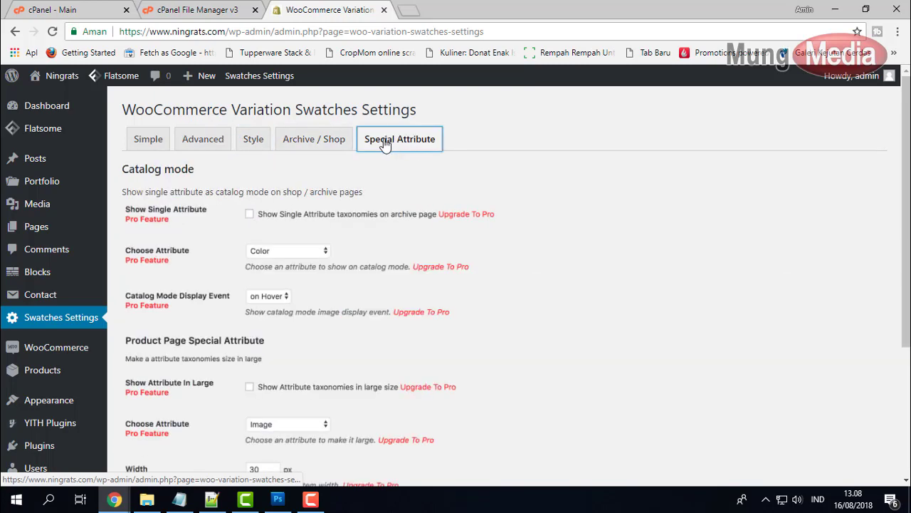
pyautogui.click(315, 142)
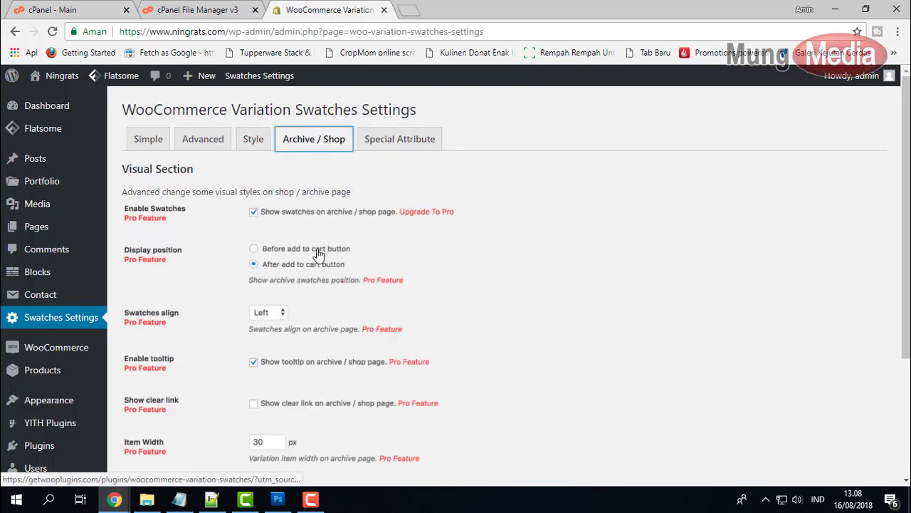
pyautogui.click(161, 145)
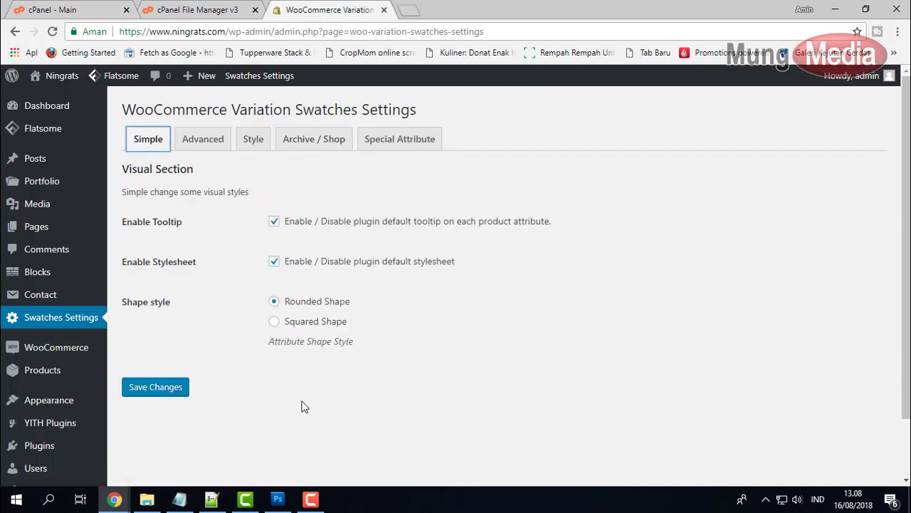
pyautogui.scroll(-1, 199, 304)
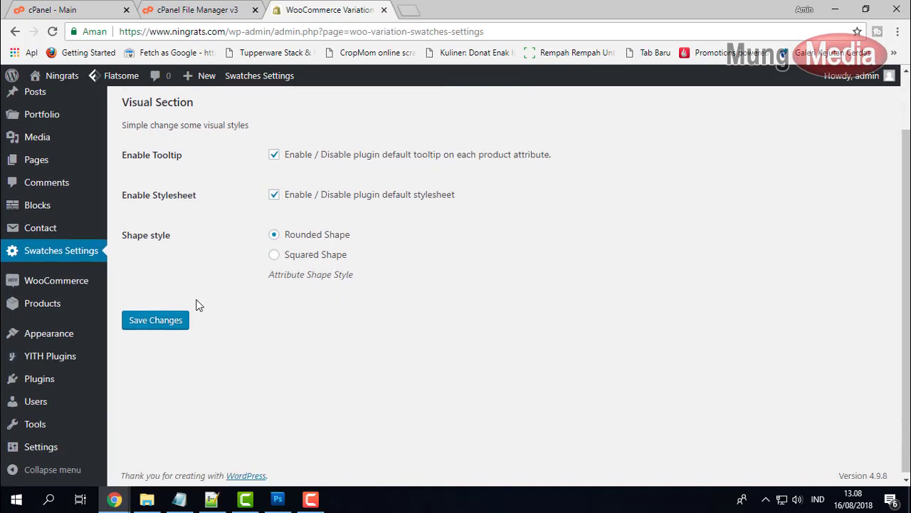
# Step: On the product attributes page, name the new attribute Warna and set its type to Color
pyautogui.moveTo(69, 306)
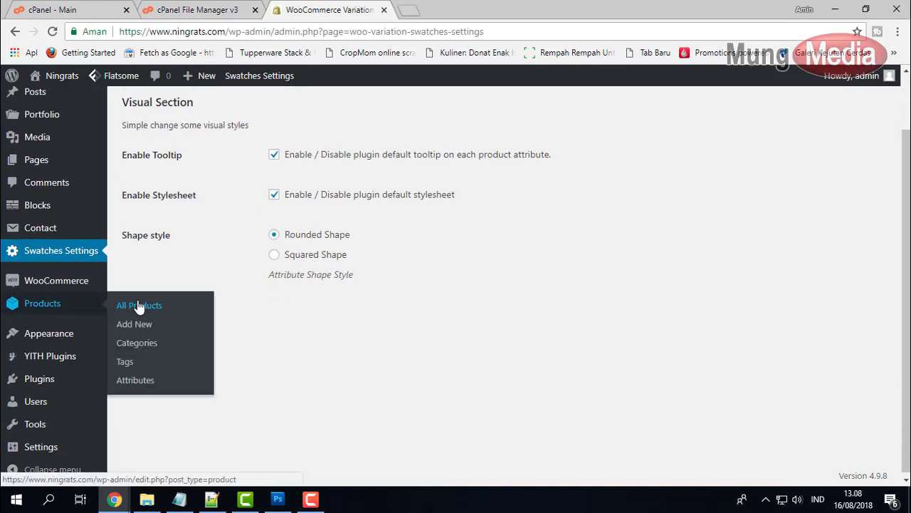
pyautogui.click(135, 379)
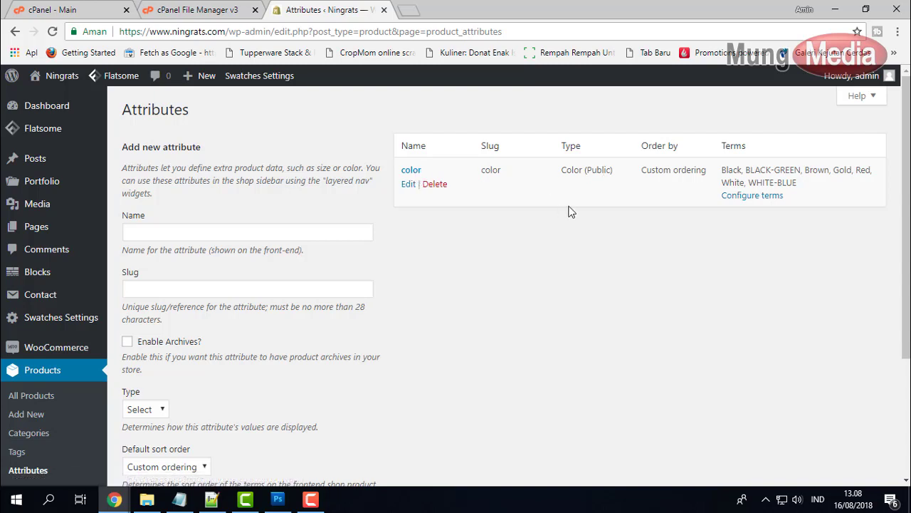
pyautogui.click(225, 234)
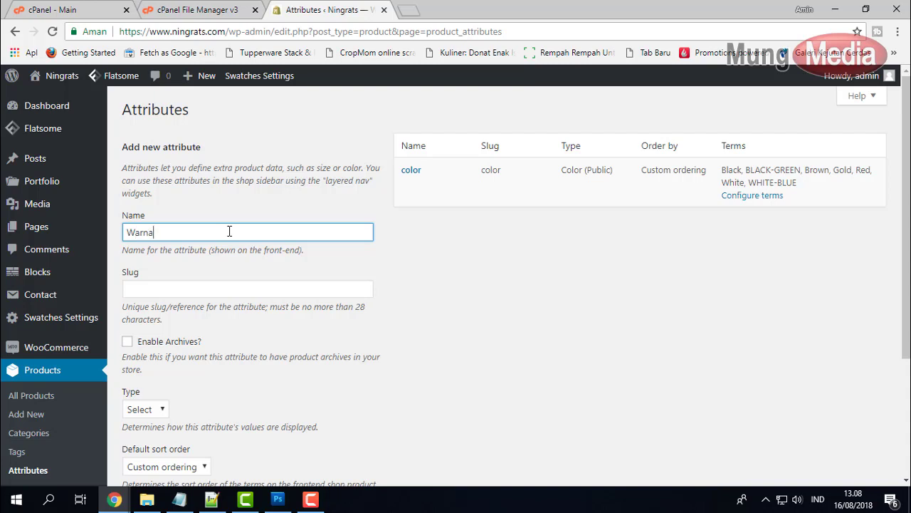
pyautogui.scroll(-1, 247, 241)
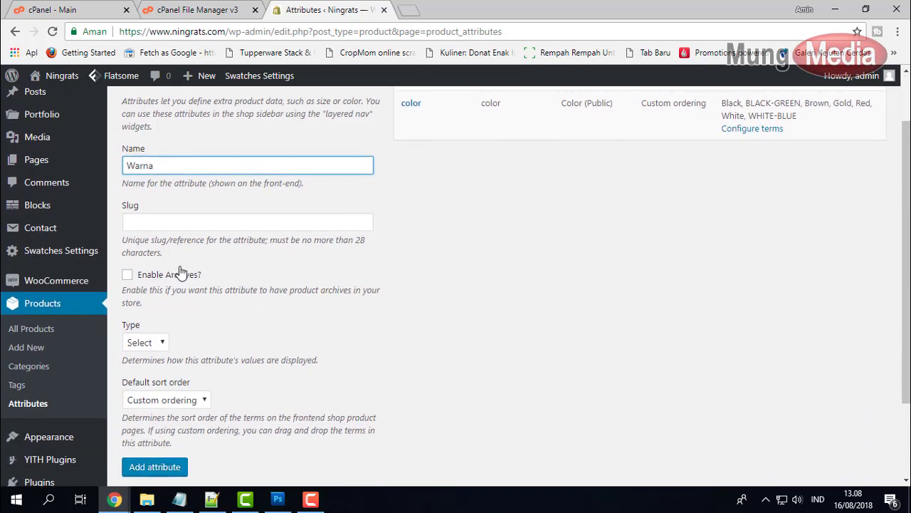
pyautogui.click(151, 342)
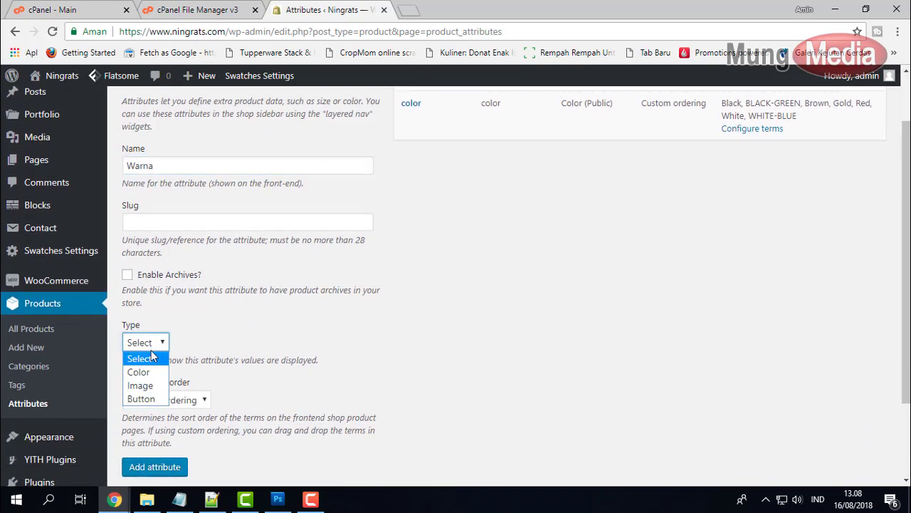
pyautogui.click(146, 374)
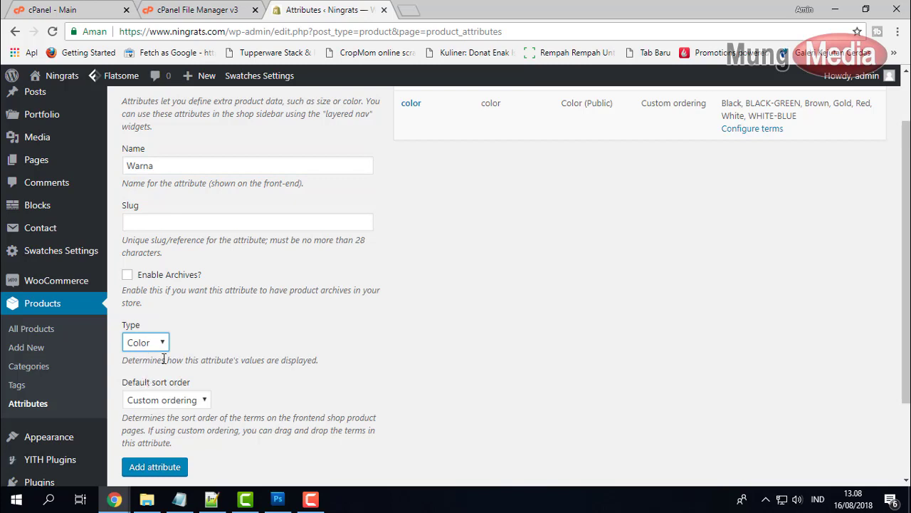
# Step: Enable archives for the Warna attribute, keep Custom ordering as its default sort order, and add it
pyautogui.scroll(-1, 210, 330)
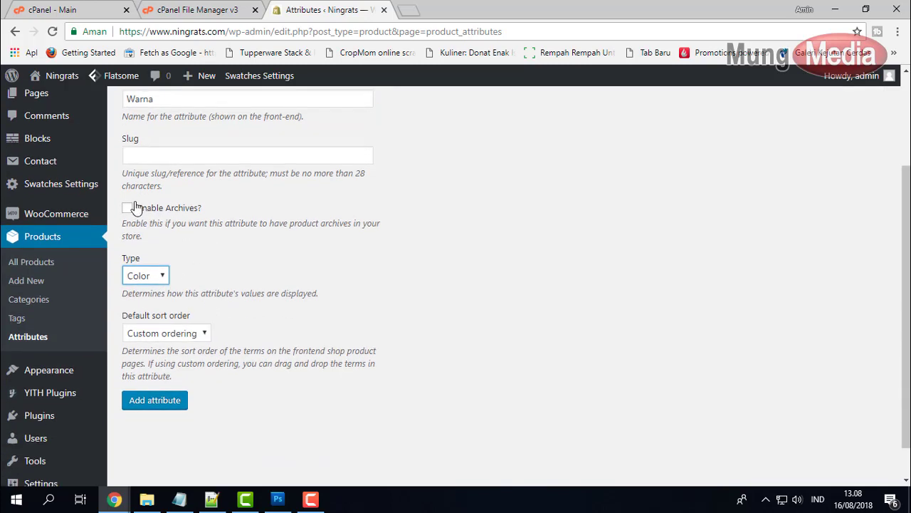
pyautogui.click(128, 207)
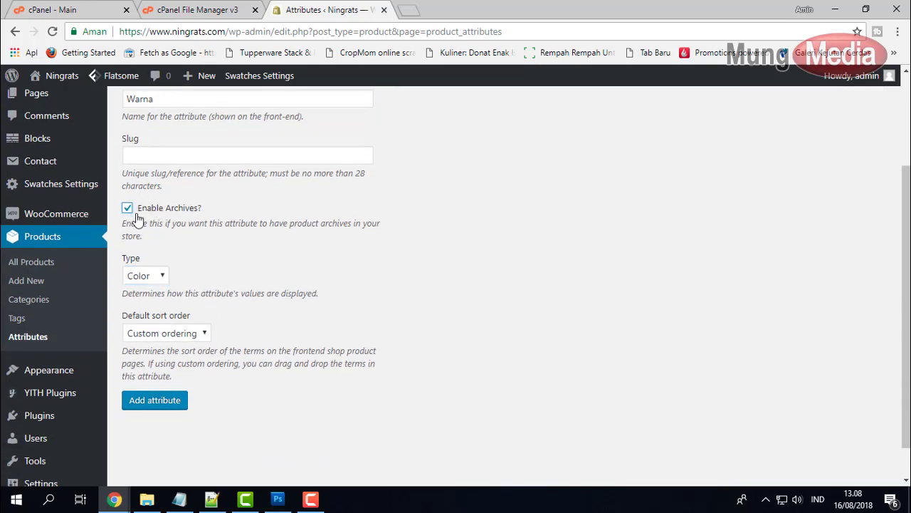
pyautogui.click(180, 339)
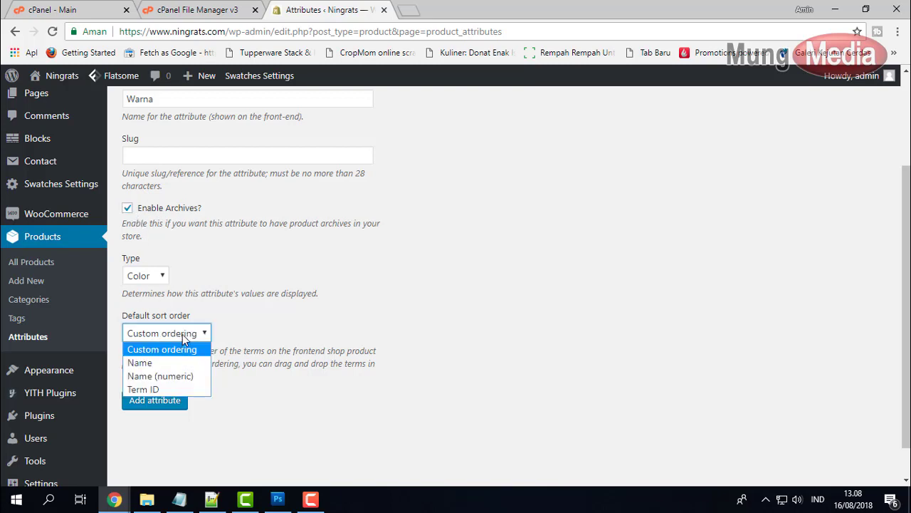
pyautogui.click(182, 334)
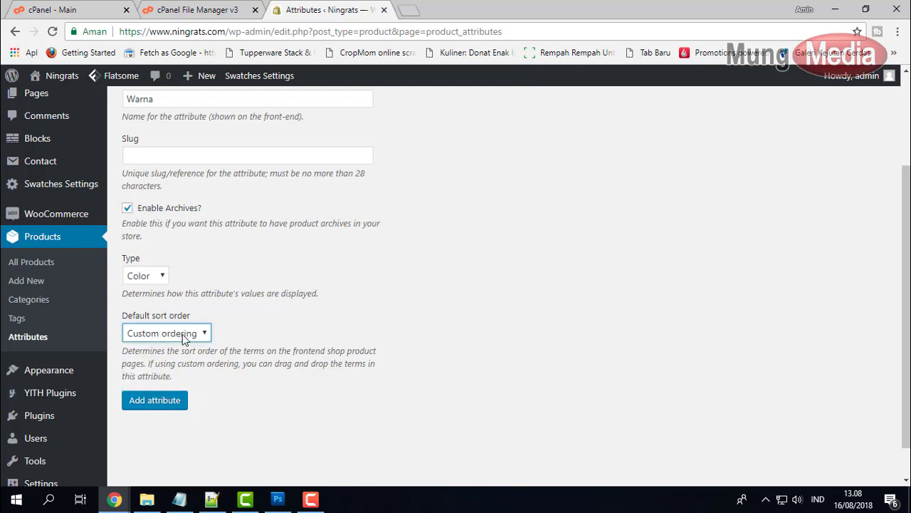
pyautogui.click(153, 402)
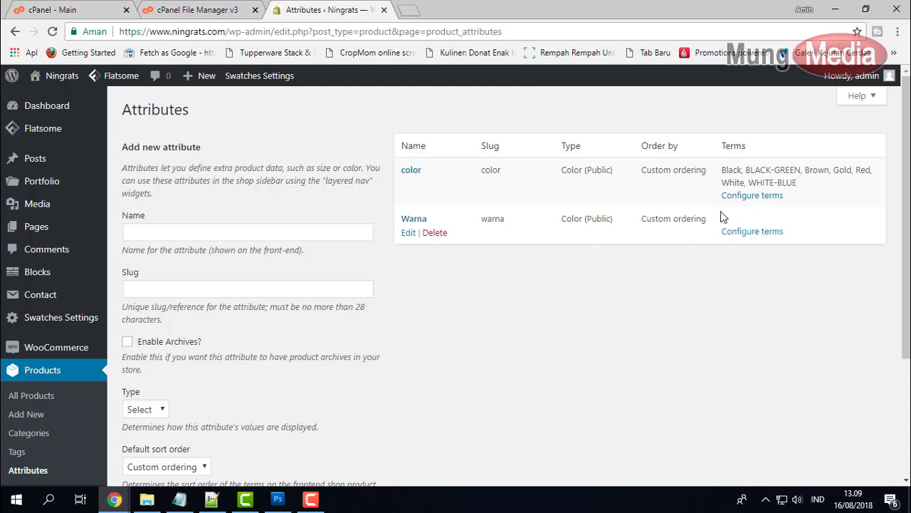
# Step: In the Warna attribute's terms, add a term named Merah with the red color #dd3333
pyautogui.click(754, 233)
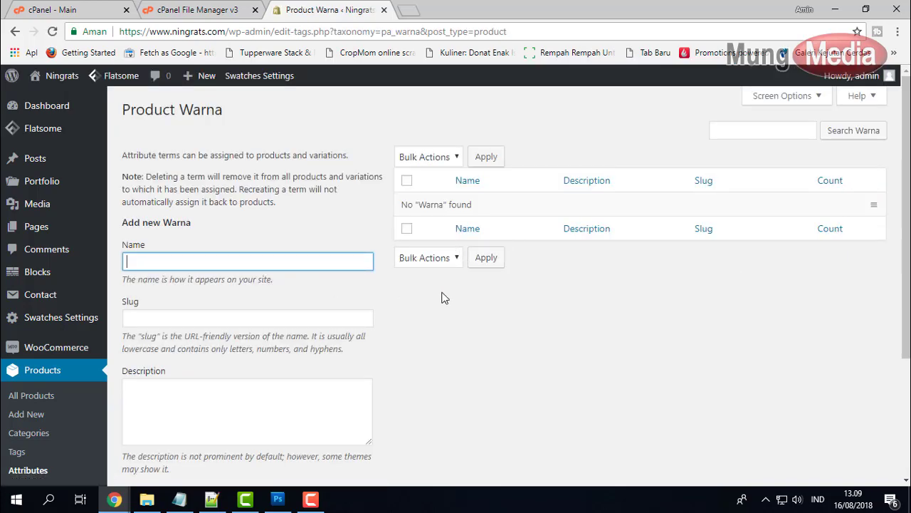
pyautogui.scroll(-1, 441, 290)
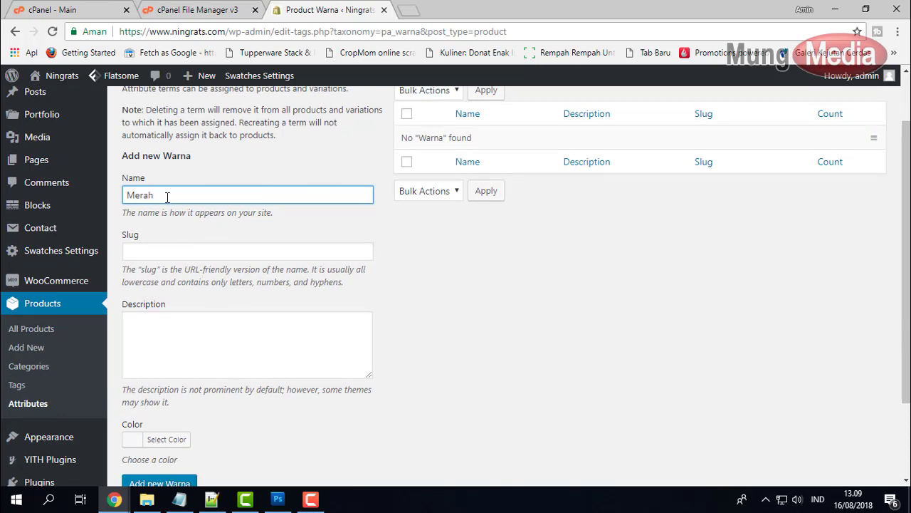
pyautogui.click(130, 439)
pyautogui.scroll(-2, 420, 383)
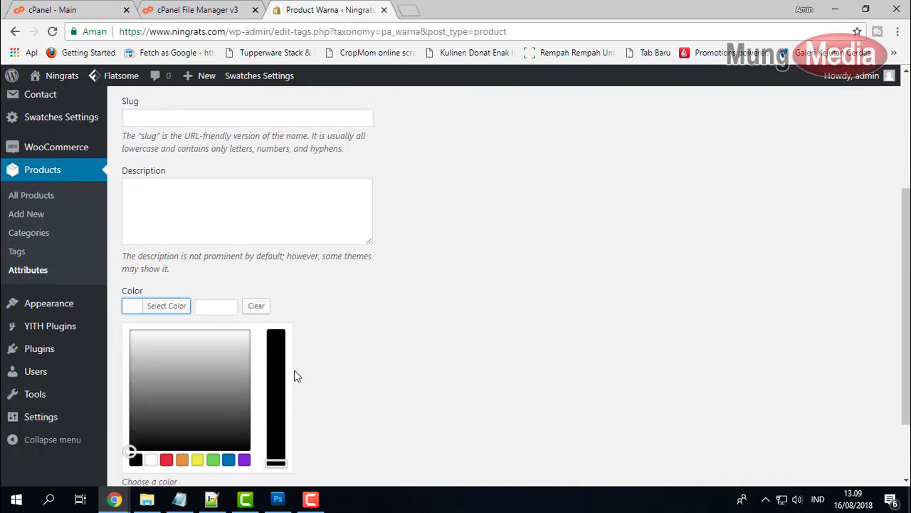
pyautogui.click(166, 459)
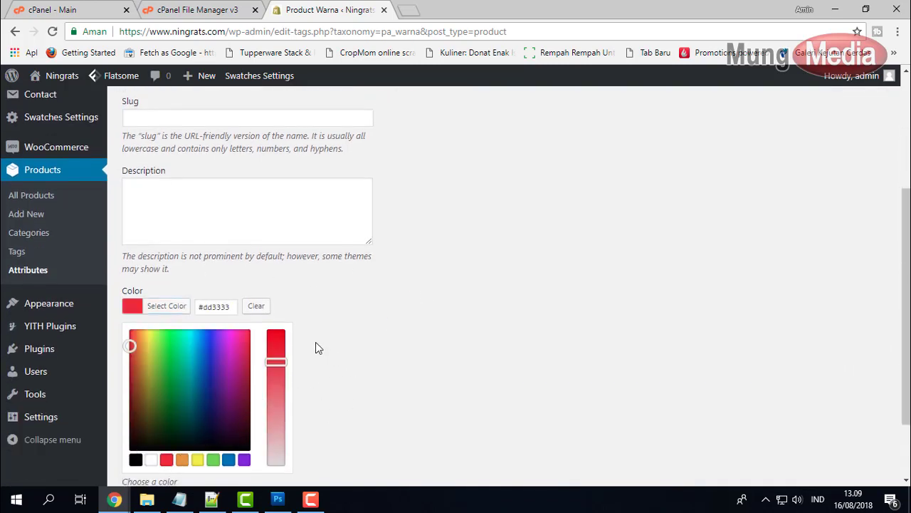
pyautogui.click(158, 304)
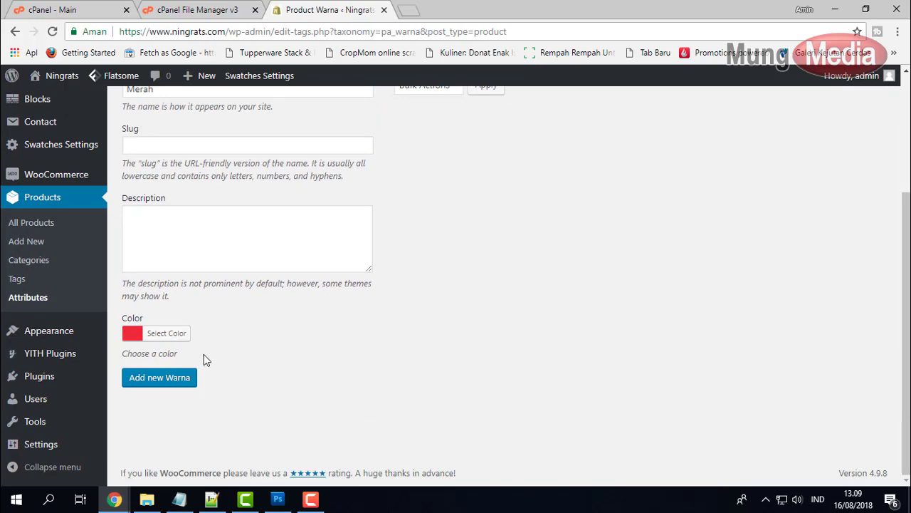
pyautogui.click(169, 380)
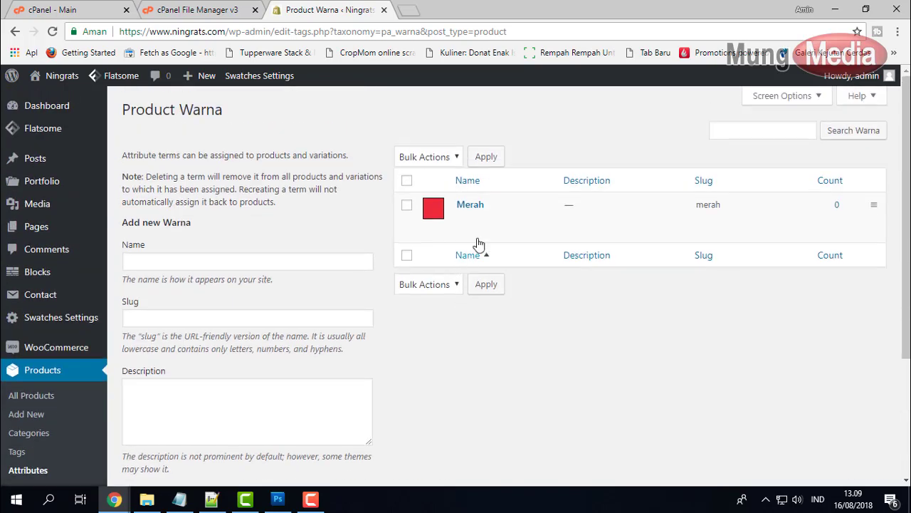
# Step: Add a Warna term named Hitam with the preset black color
pyautogui.click(175, 263)
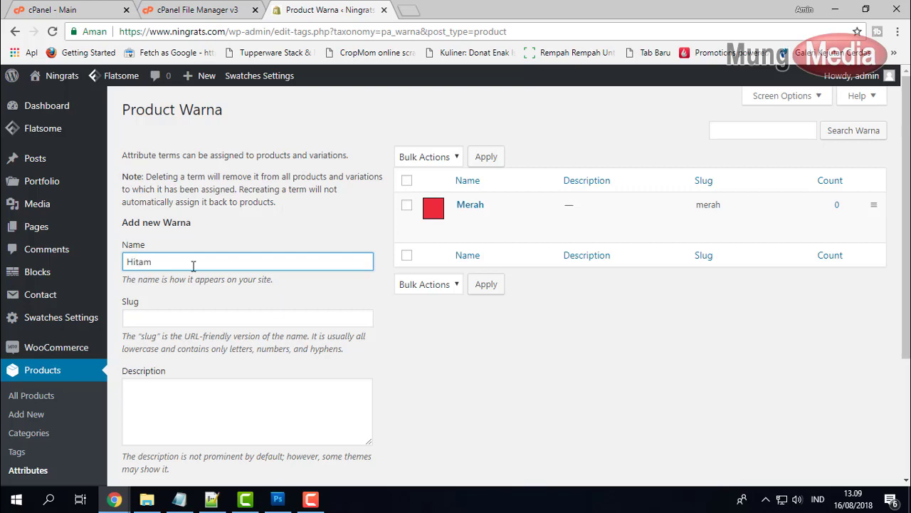
pyautogui.scroll(-3, 178, 313)
pyautogui.click(165, 329)
pyautogui.scroll(-2, 128, 392)
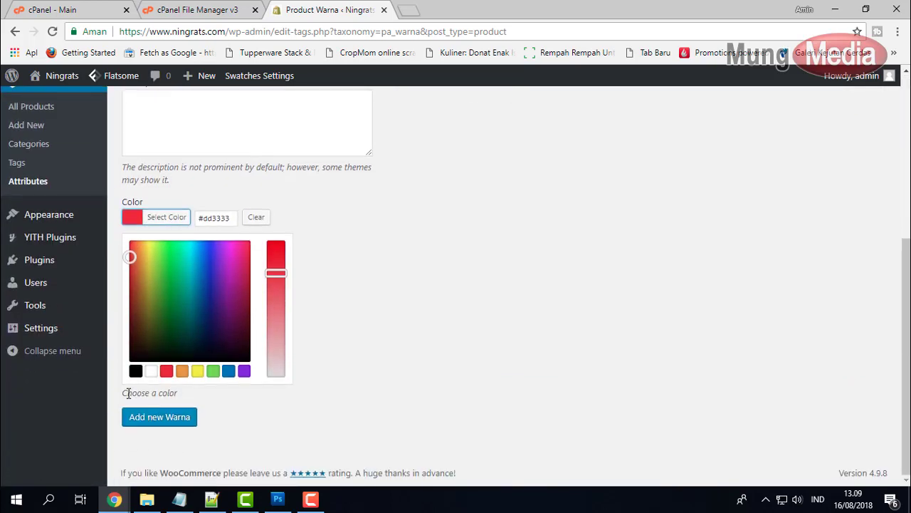
pyautogui.click(136, 371)
pyautogui.click(153, 417)
pyautogui.scroll(3, 504, 258)
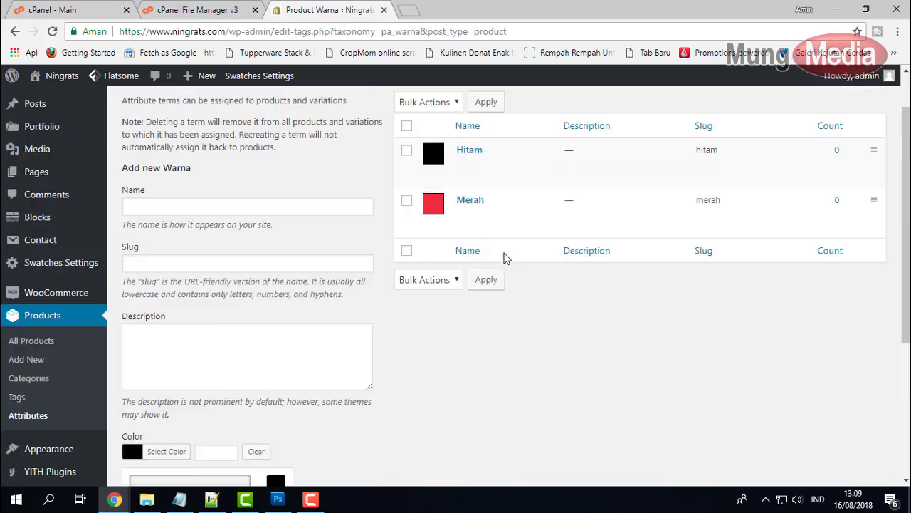
# Step: Add a Warna term named Putih with the white color #ffffff
pyautogui.click(183, 235)
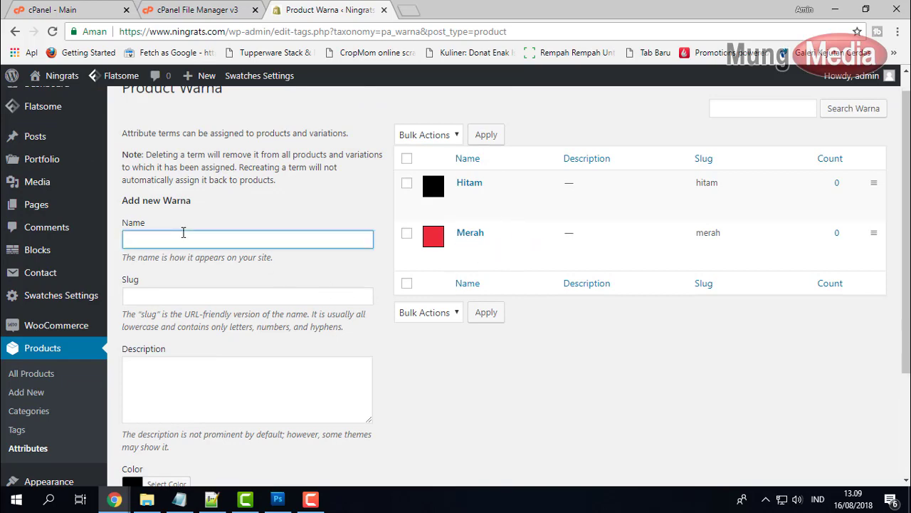
pyautogui.scroll(-2, 183, 232)
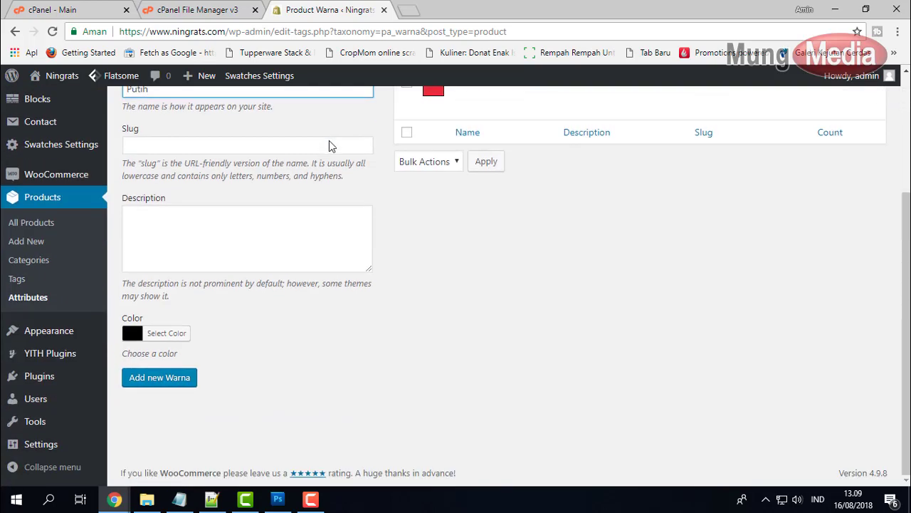
pyautogui.click(165, 333)
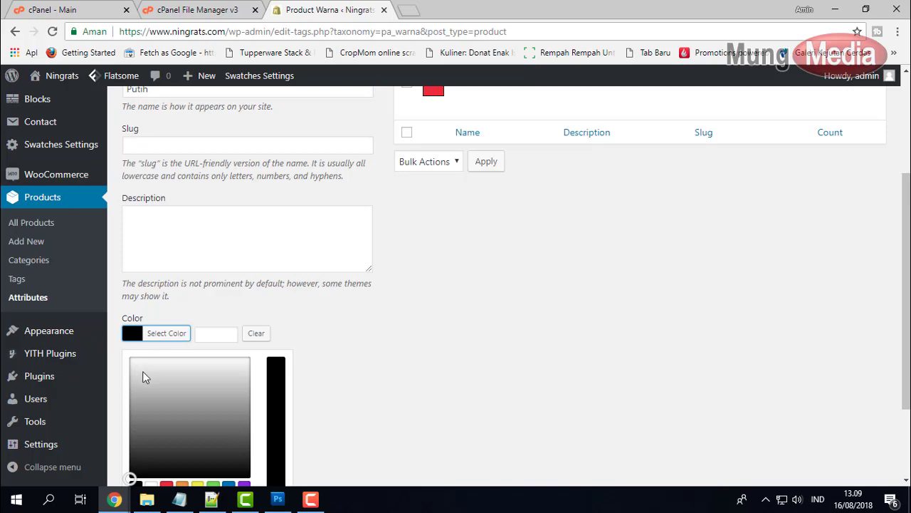
pyautogui.scroll(-2, 142, 377)
pyautogui.click(151, 371)
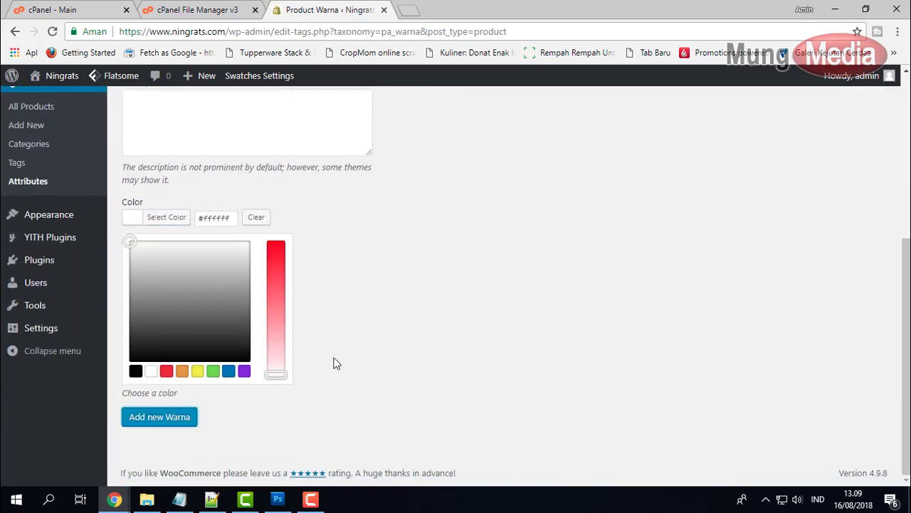
pyautogui.press('Return')
pyautogui.scroll(3, 470, 271)
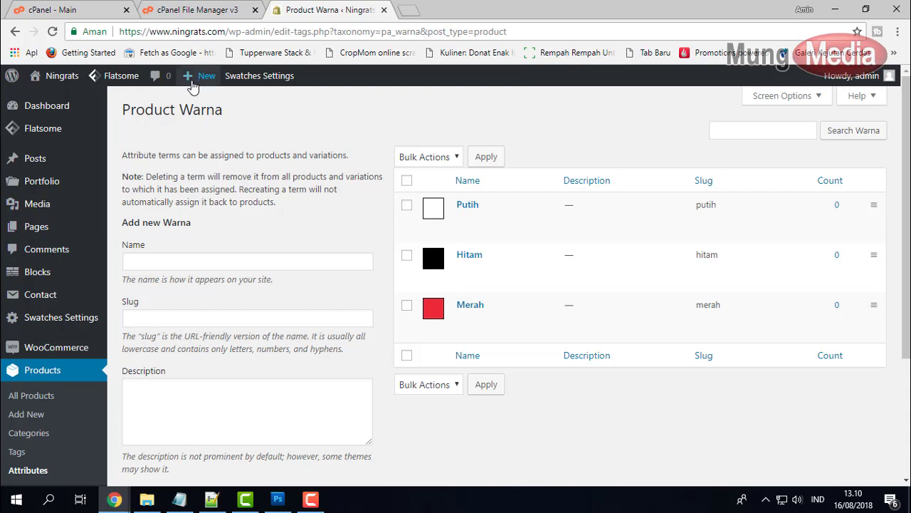
# Step: Create a new product titled Kaos LV with the description "deskripsi kaos"
pyautogui.moveTo(189, 79)
pyautogui.click(189, 171)
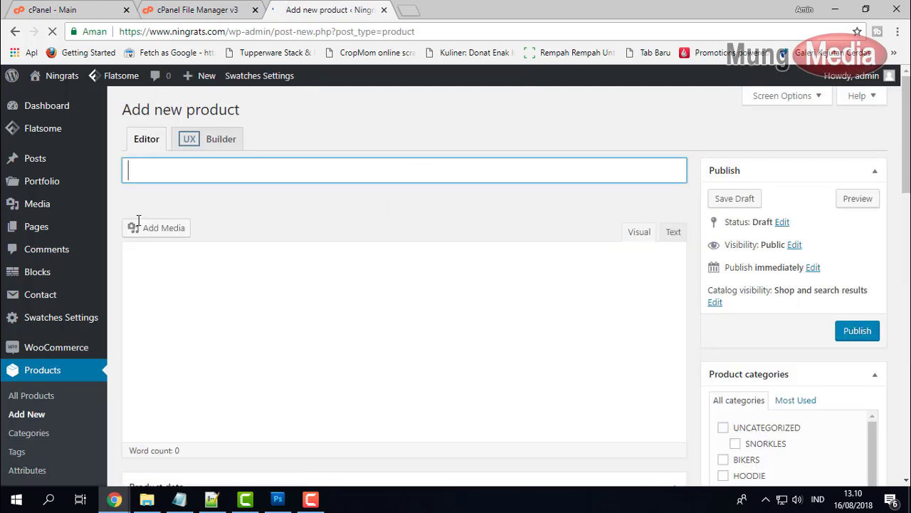
pyautogui.click(264, 173)
pyautogui.write('Kaos')
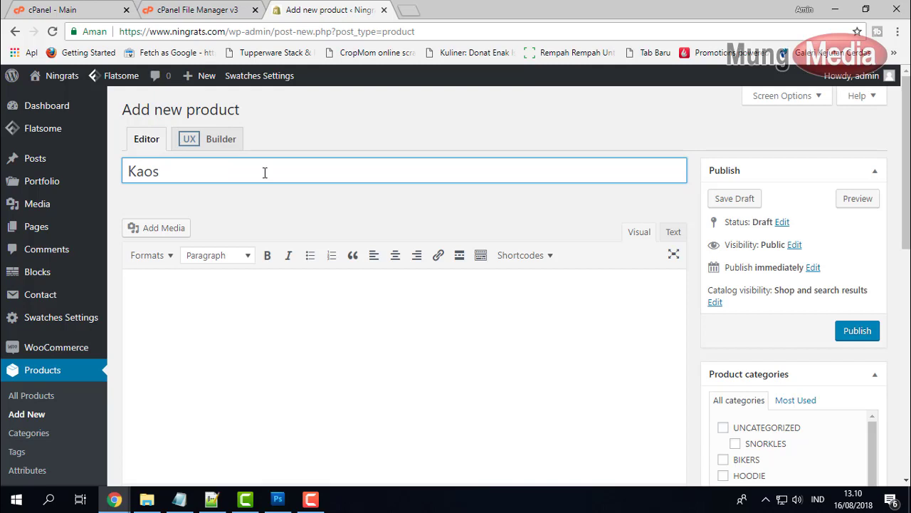
pyautogui.write(' LV')
pyautogui.click(323, 328)
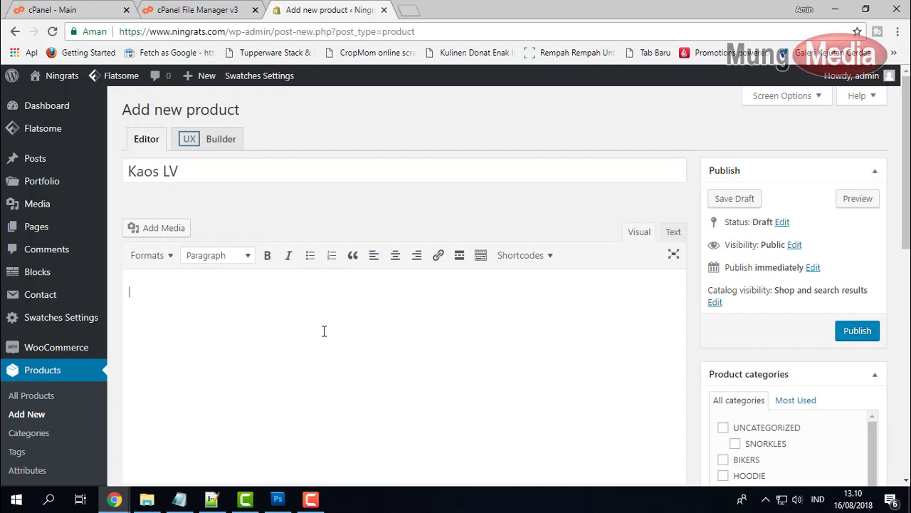
# Step: Change the product type of Kaos LV to Variable product
pyautogui.scroll(-1, 427, 327)
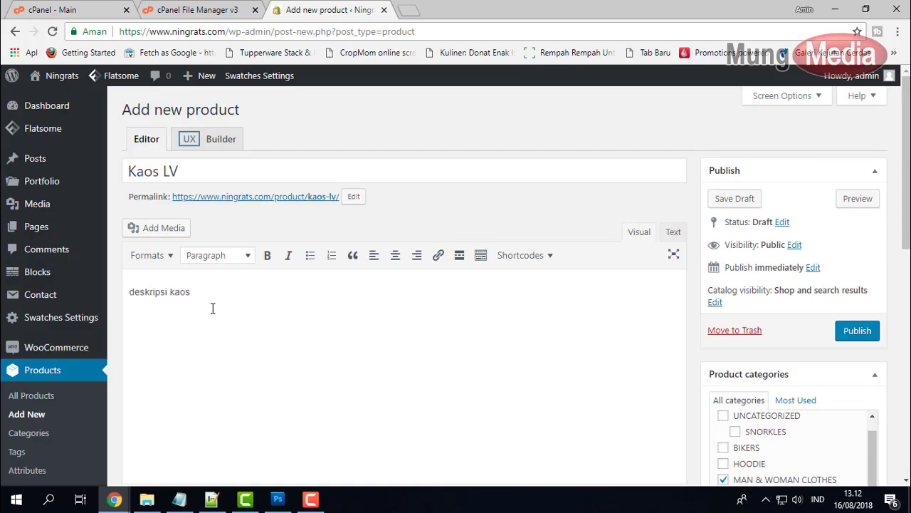
pyautogui.scroll(-2, 748, 372)
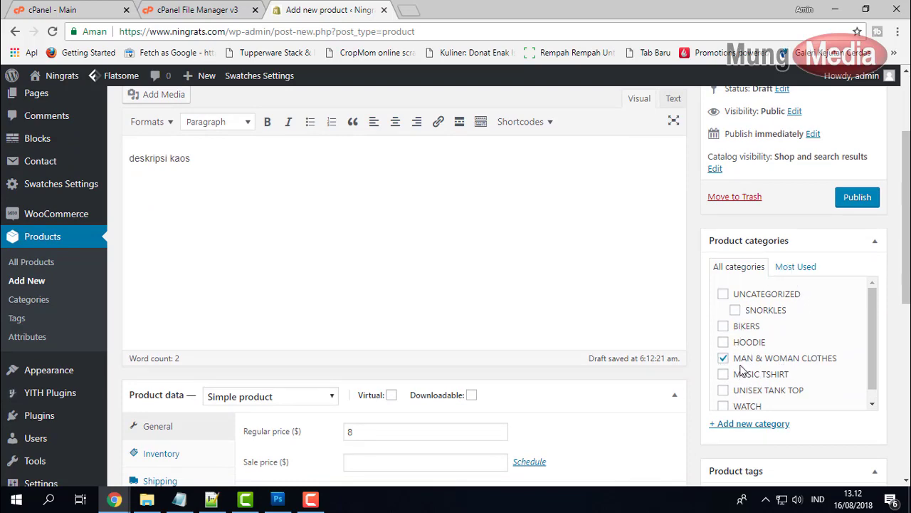
pyautogui.scroll(-2, 545, 295)
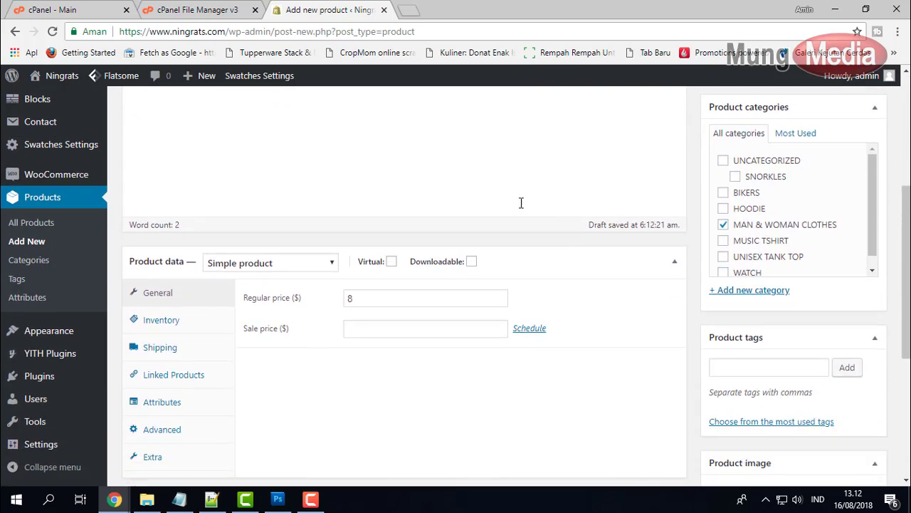
pyautogui.click(264, 264)
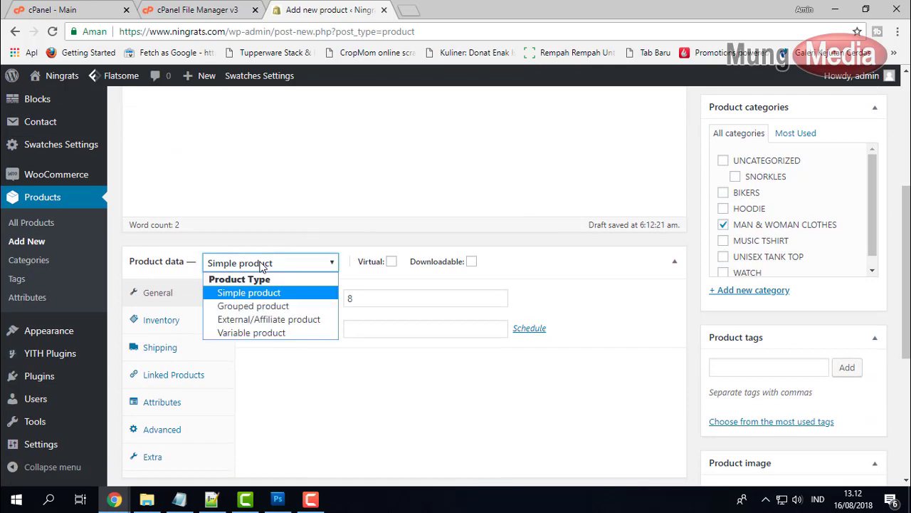
pyautogui.click(262, 333)
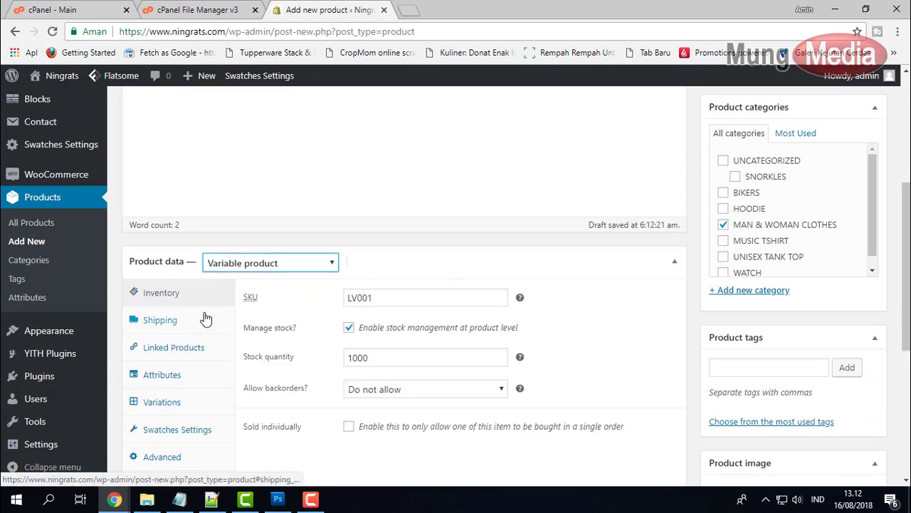
# Step: Review the product's SKU and stock quantity in its inventory data and the weight in its shipping data
pyautogui.click(178, 298)
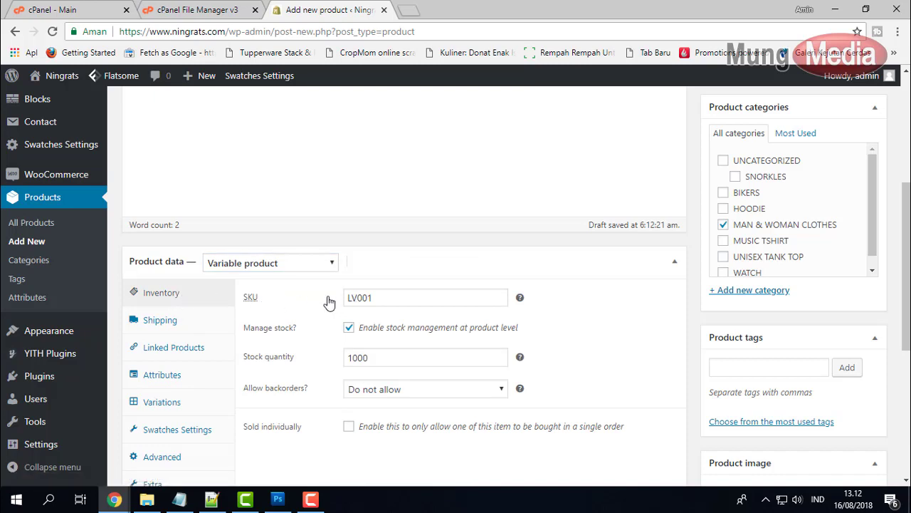
pyautogui.click(399, 299)
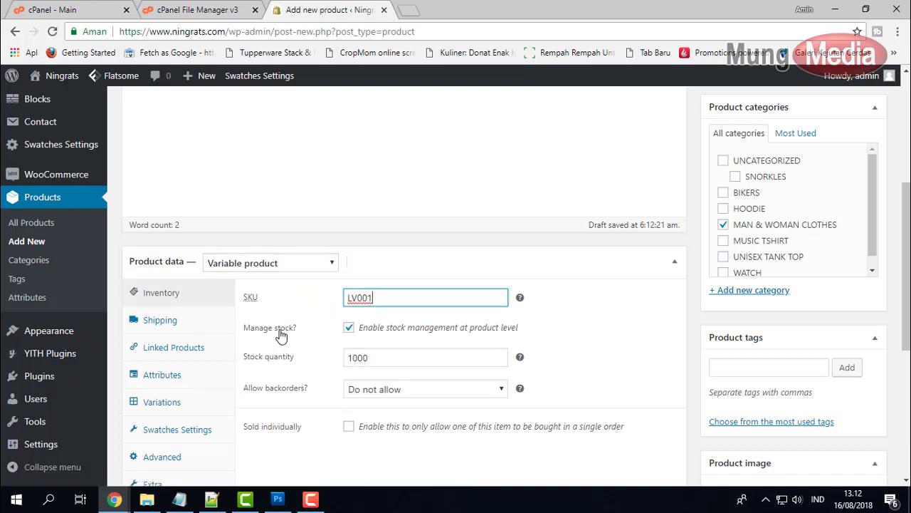
pyautogui.click(390, 361)
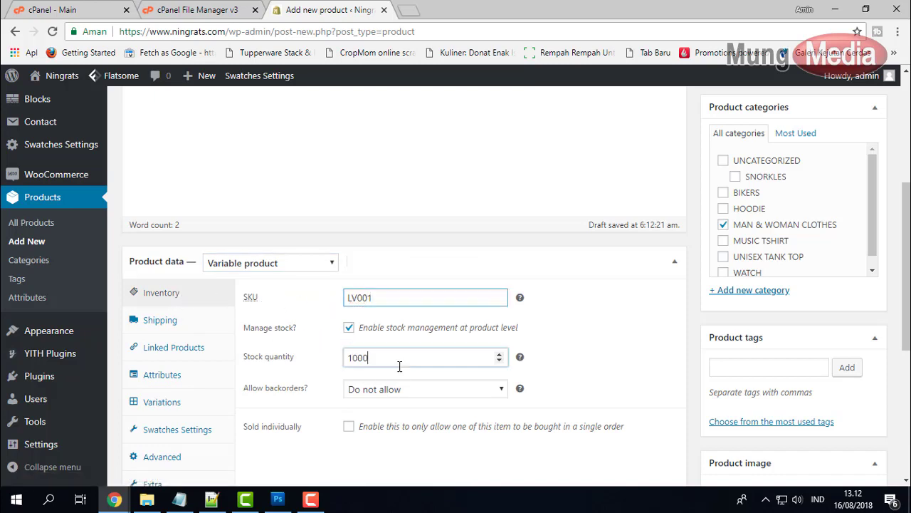
pyautogui.click(182, 326)
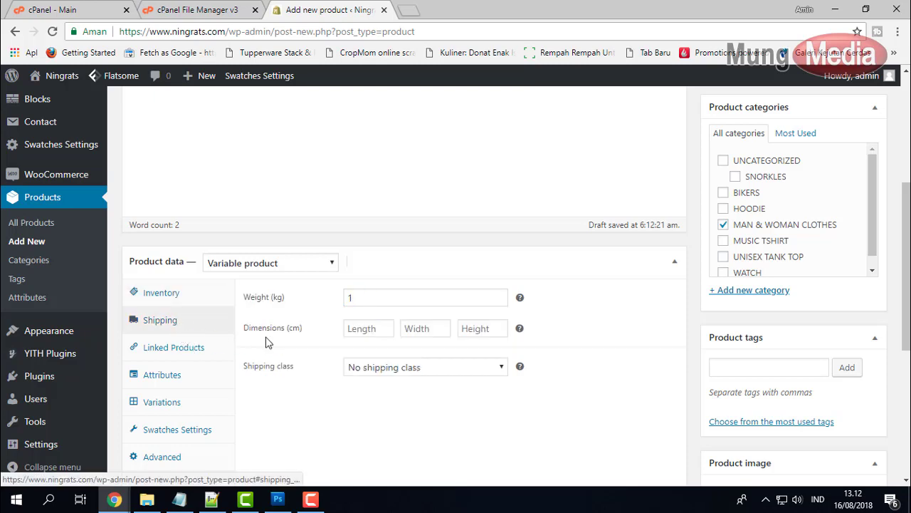
pyautogui.click(355, 297)
pyautogui.write('1')
pyautogui.hotkey('ctrl', 'a')
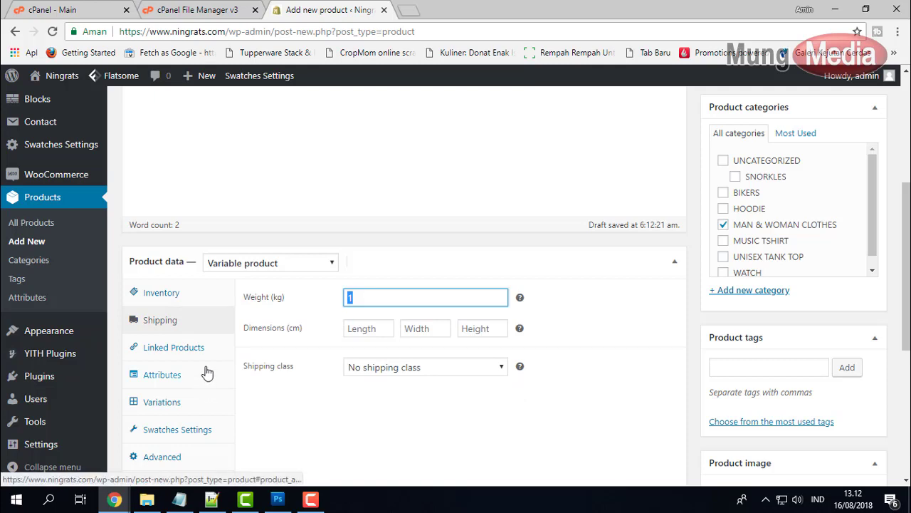
# Step: Examine the product's attribute choices and the settings of its Warna attribute
pyautogui.click(166, 377)
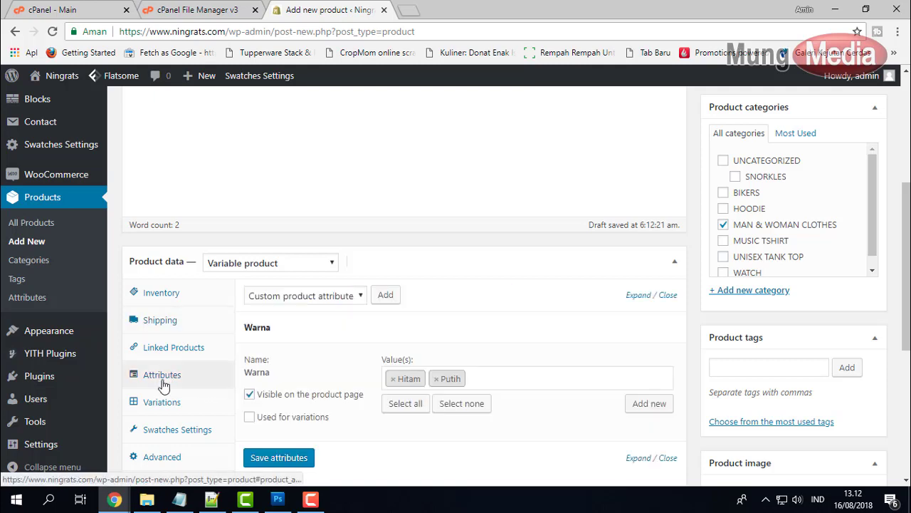
pyautogui.click(348, 296)
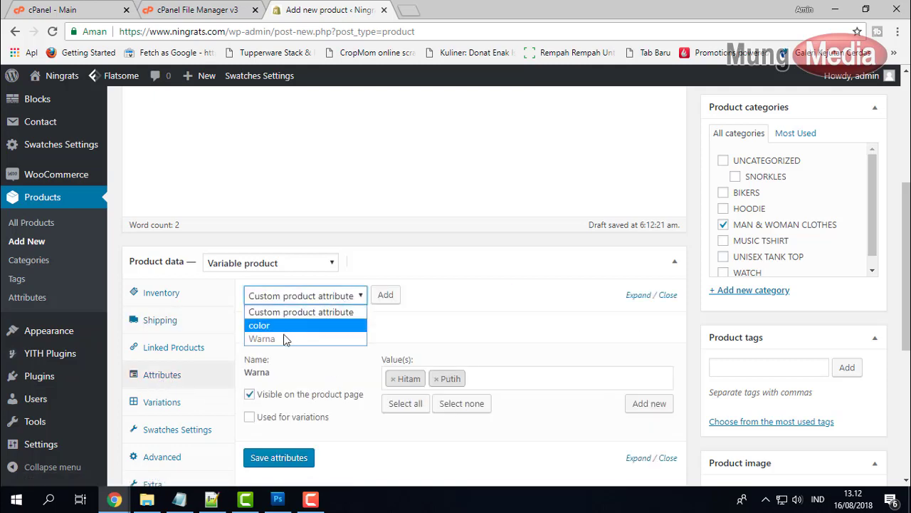
pyautogui.click(406, 348)
pyautogui.moveTo(406, 348); pyautogui.dragTo(299, 362)
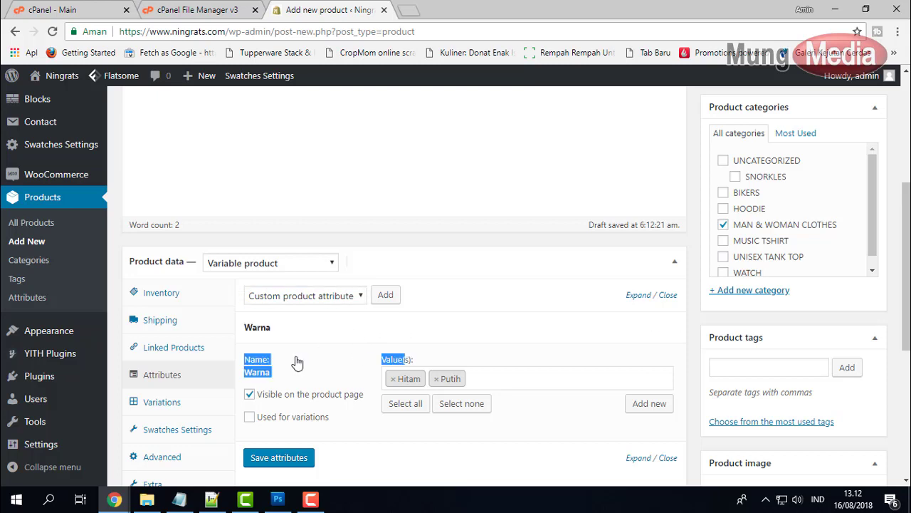
pyautogui.click(335, 328)
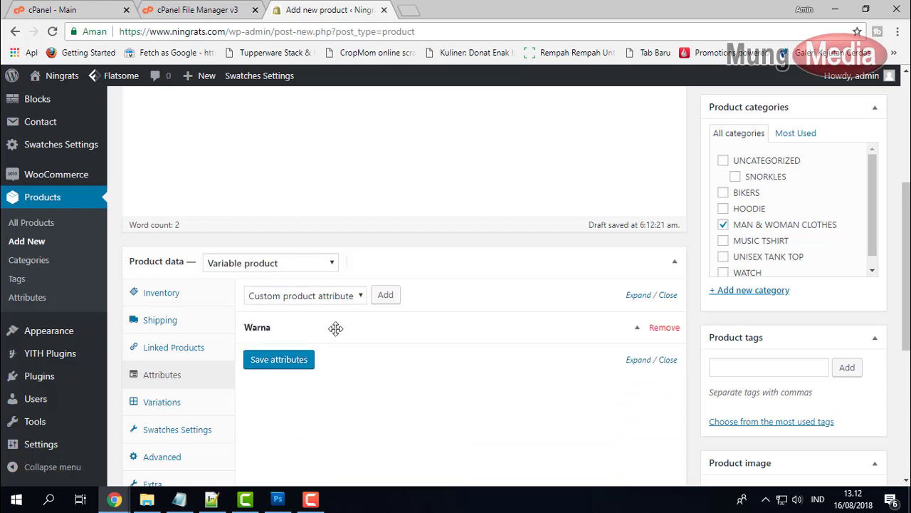
pyautogui.click(383, 327)
# Step: Add the Merah value to the product's Warna attribute and remove it again
pyautogui.click(479, 381)
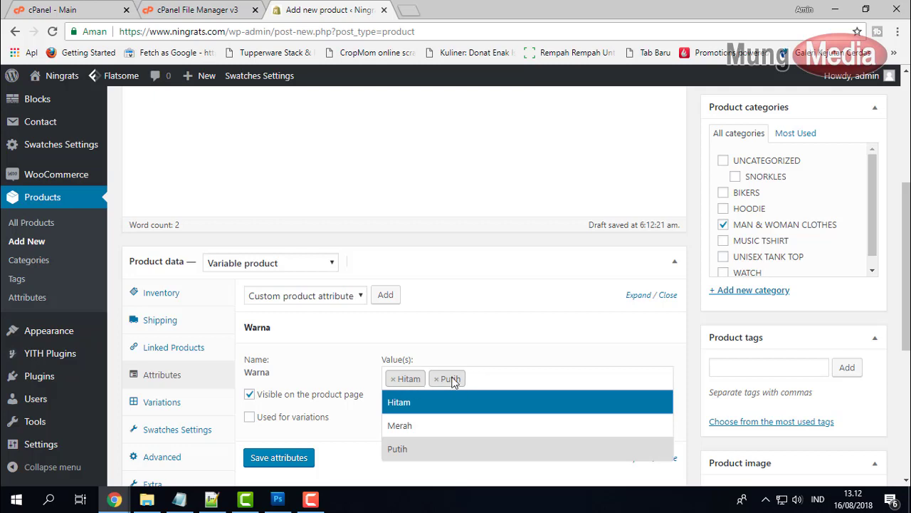
pyautogui.click(440, 433)
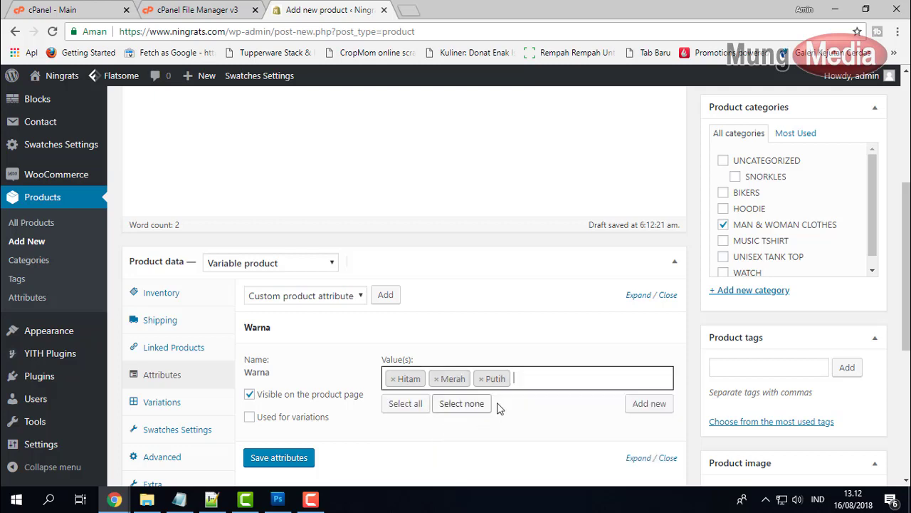
pyautogui.click(436, 380)
# Step: Hide the Warna attribute from the product page, enable it for variations, and save the attributes
pyautogui.click(249, 394)
pyautogui.scroll(-1, 252, 354)
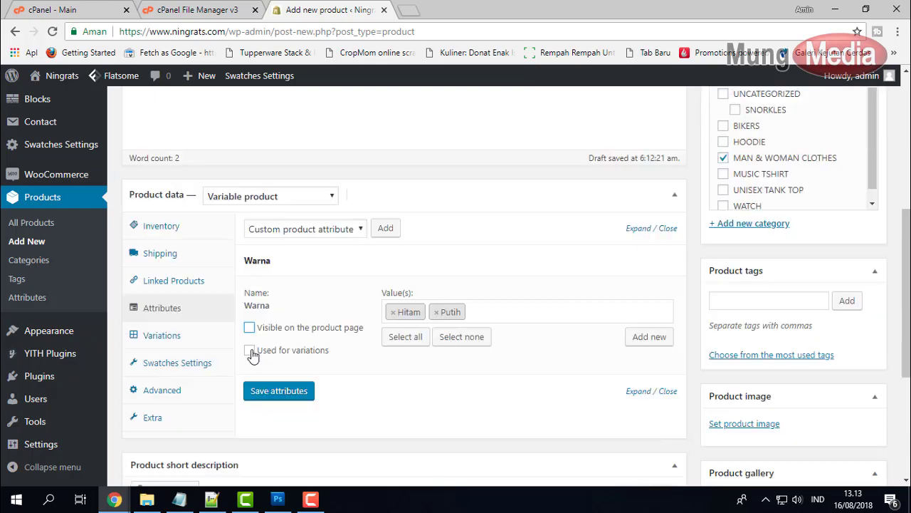
pyautogui.click(249, 350)
pyautogui.click(274, 396)
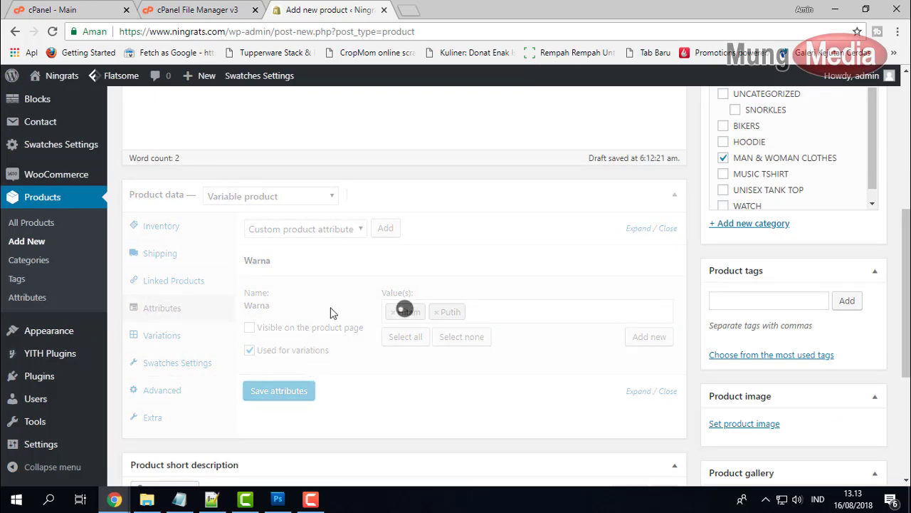
# Step: Generate the product's variations from all attributes
pyautogui.click(163, 337)
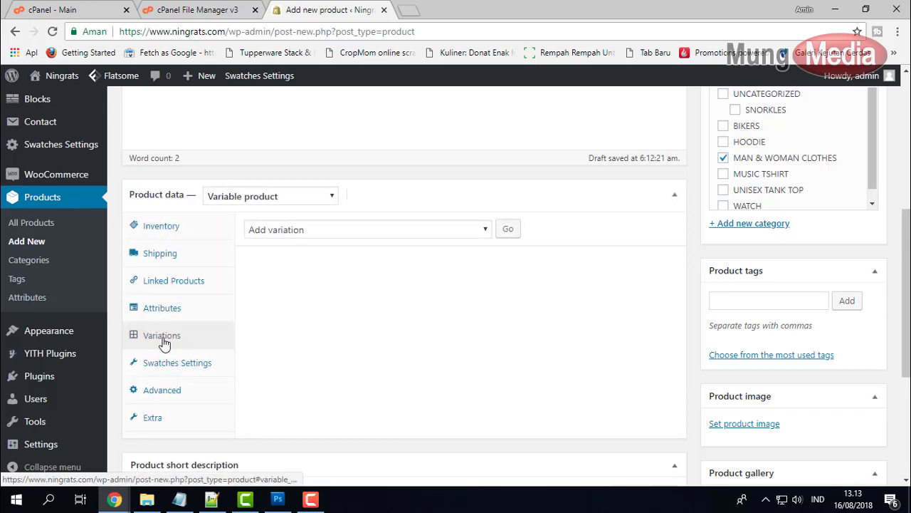
pyautogui.click(311, 231)
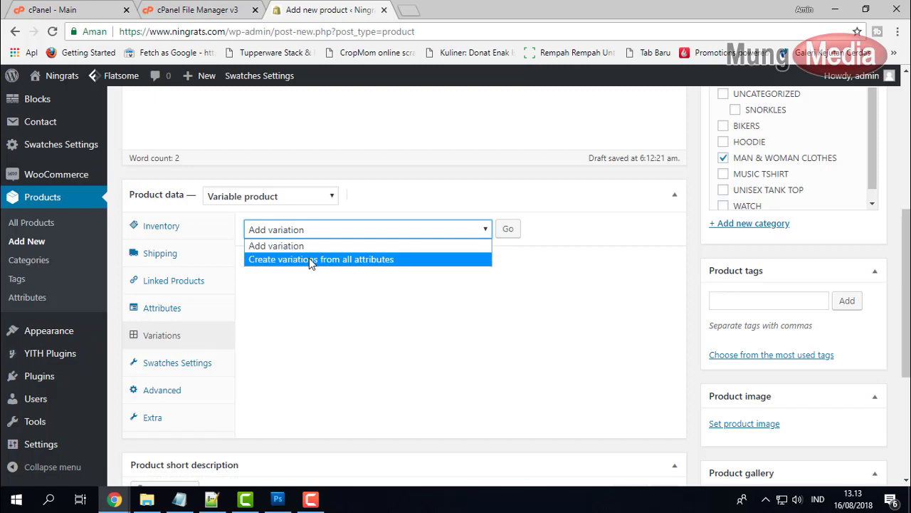
pyautogui.click(337, 259)
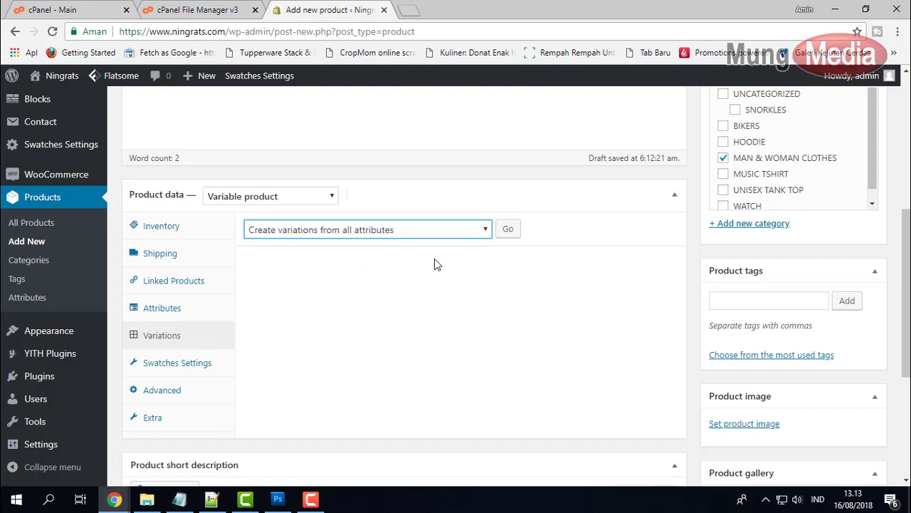
pyautogui.click(508, 229)
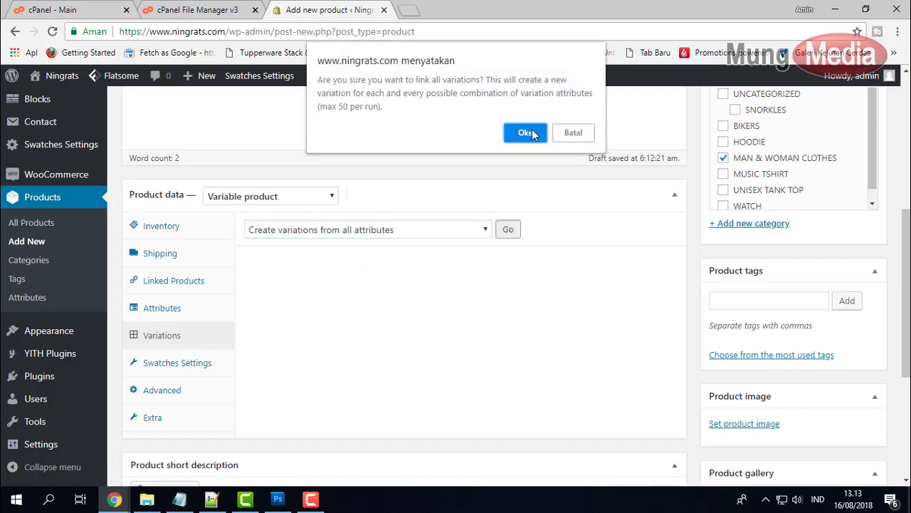
pyautogui.click(523, 133)
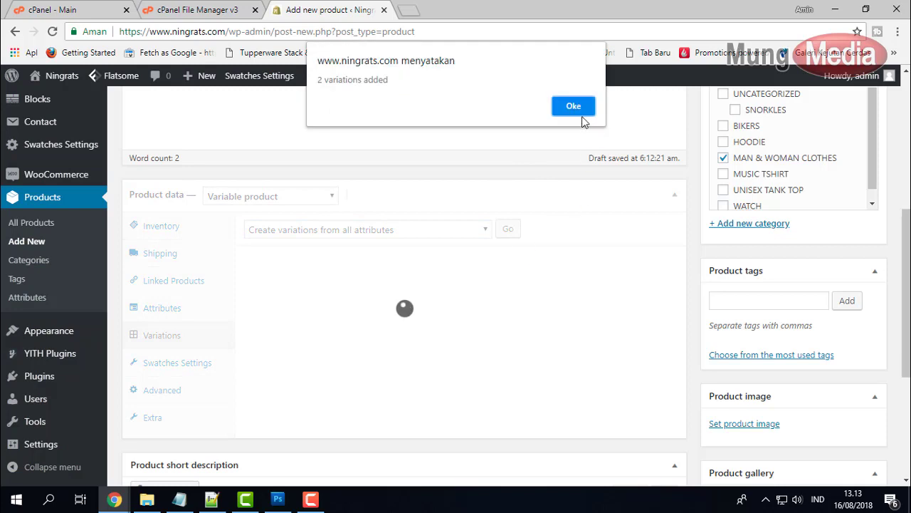
pyautogui.click(574, 97)
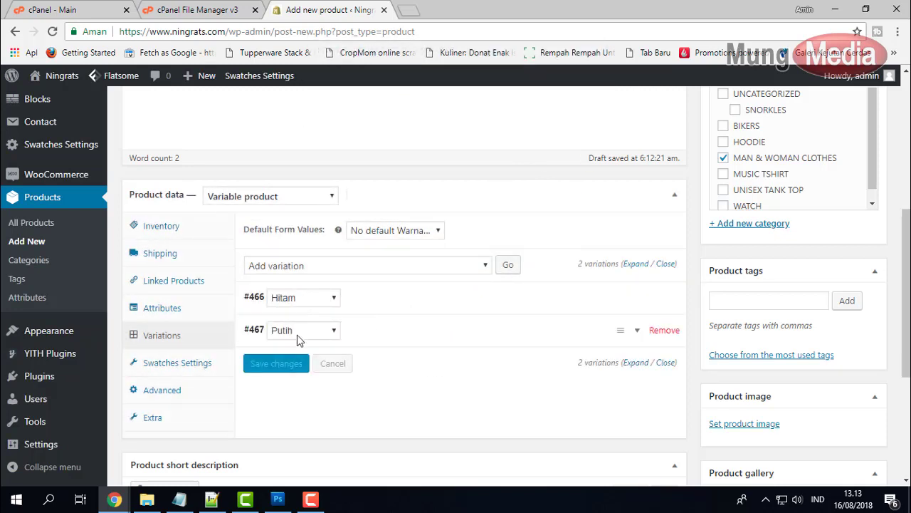
# Step: Set the regular price of the Hitam variation to 8 dollars
pyautogui.click(406, 306)
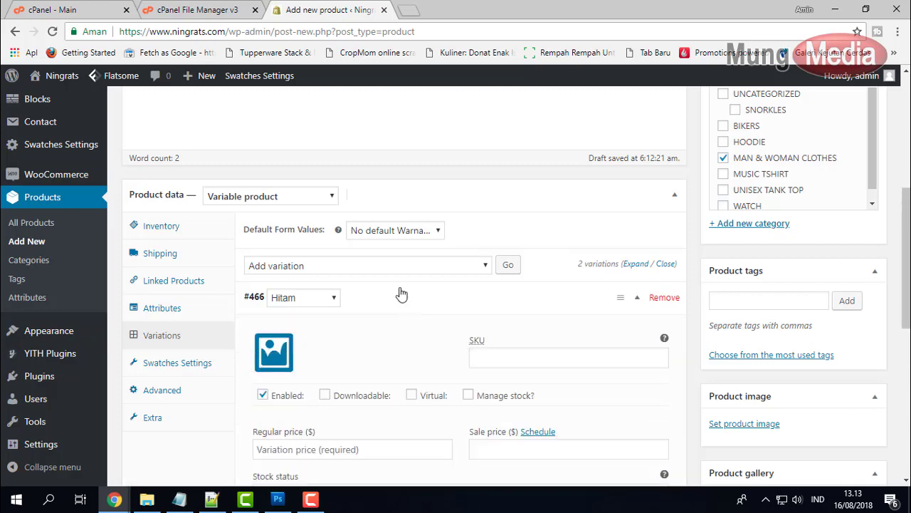
pyautogui.scroll(-2, 368, 335)
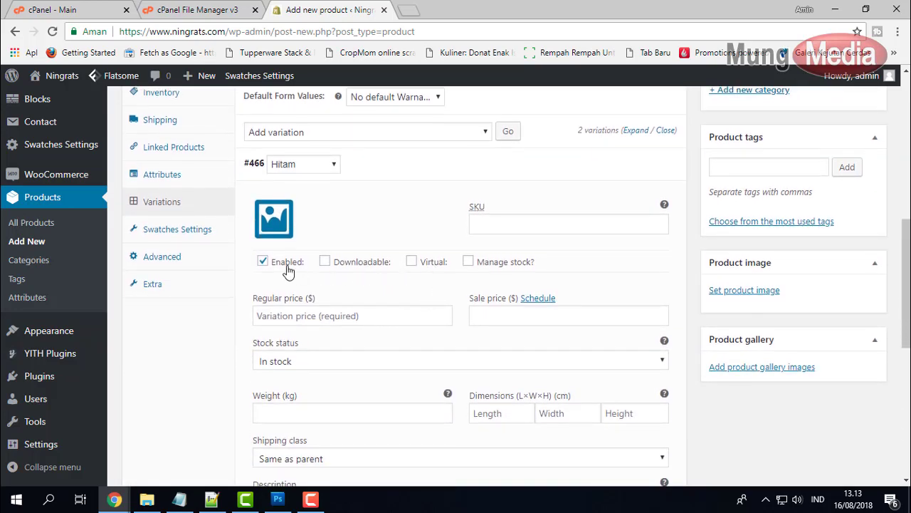
pyautogui.click(299, 314)
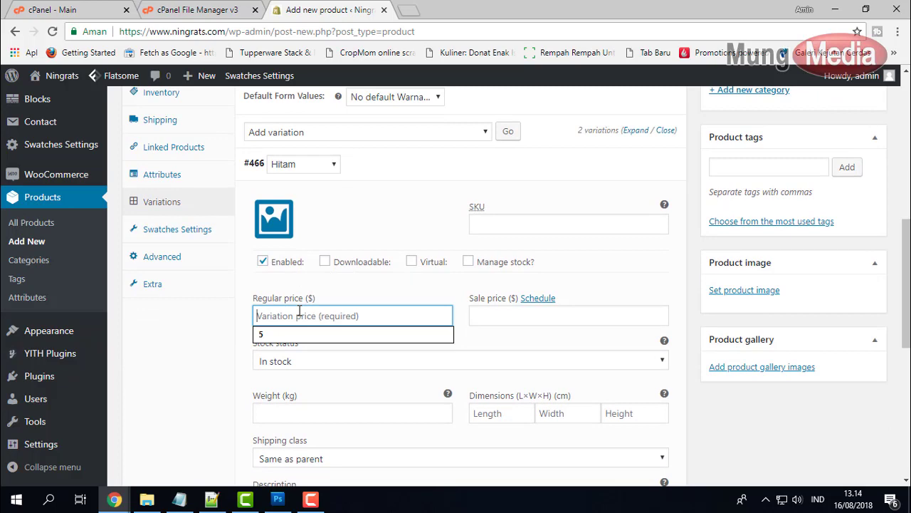
pyautogui.write('8')
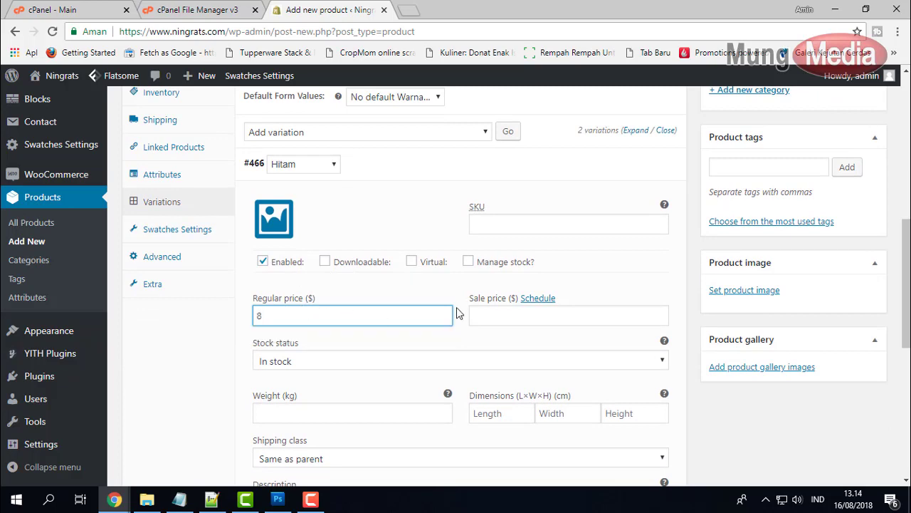
# Step: Assign lv-women-black.jpeg from the media library as the Hitam variation's image
pyautogui.click(271, 226)
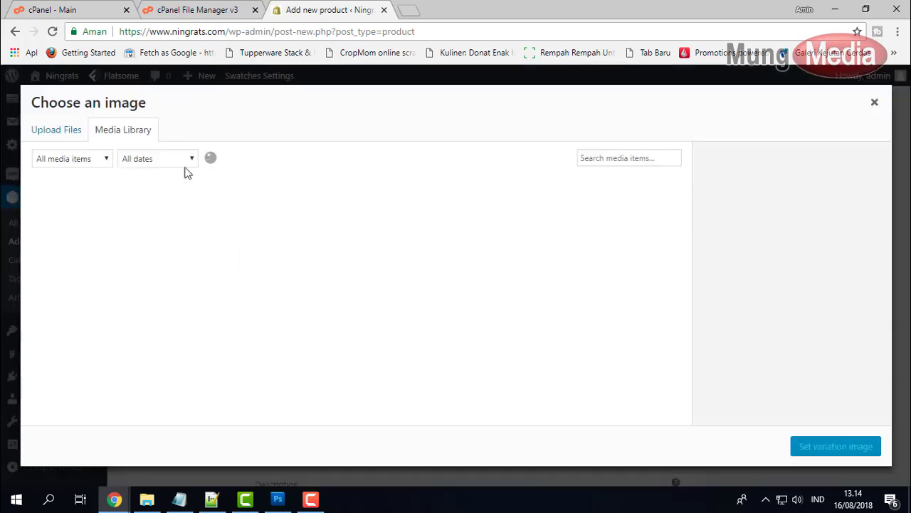
pyautogui.scroll(-1, 329, 267)
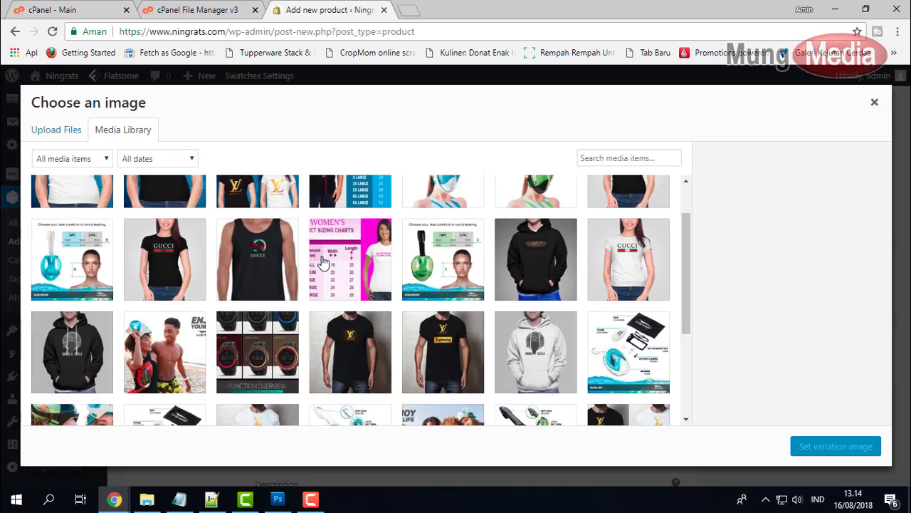
pyautogui.scroll(1, 178, 231)
pyautogui.click(175, 230)
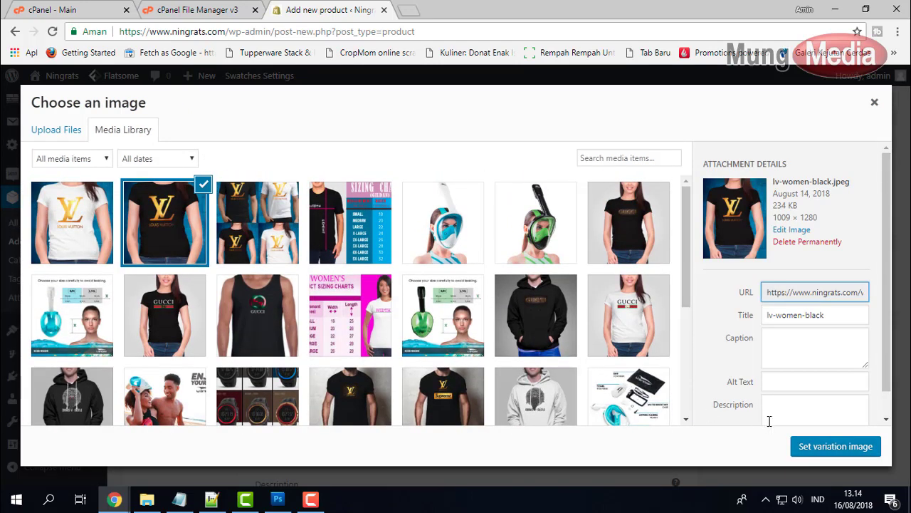
pyautogui.click(803, 444)
pyautogui.scroll(-1, 341, 246)
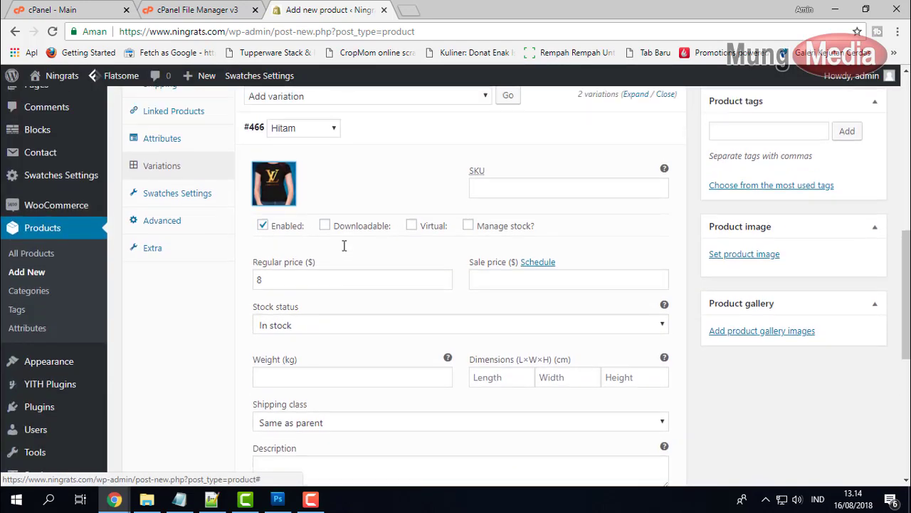
# Step: Assign the white women's LV T-shirt picture from the media library as the Putih variation's image
pyautogui.scroll(2, 346, 245)
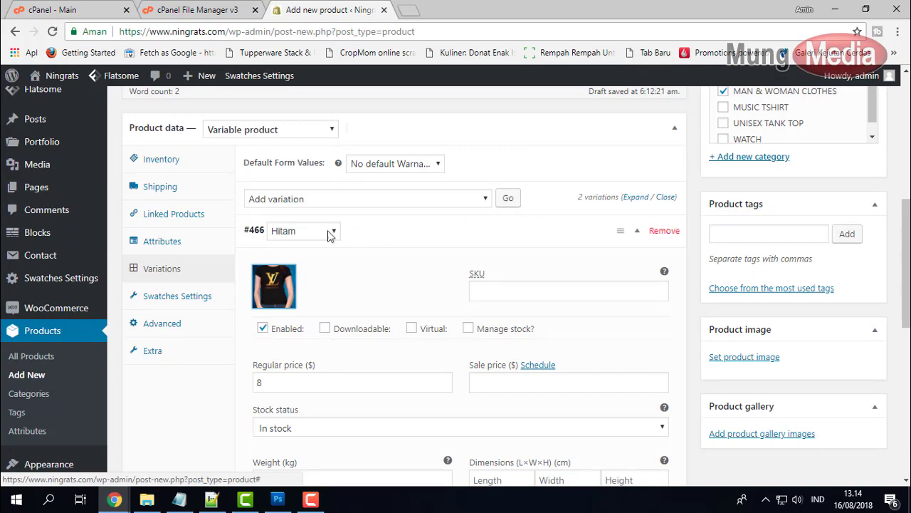
pyautogui.click(418, 230)
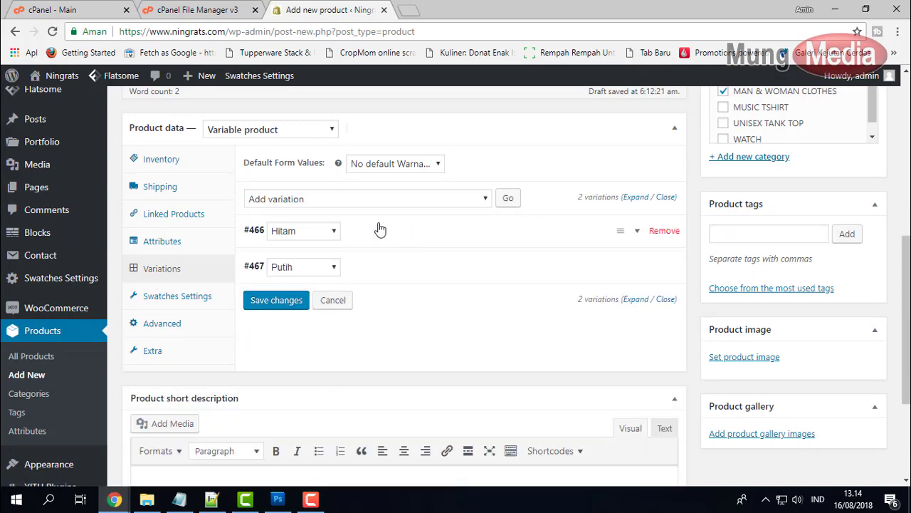
pyautogui.click(377, 273)
pyautogui.click(281, 319)
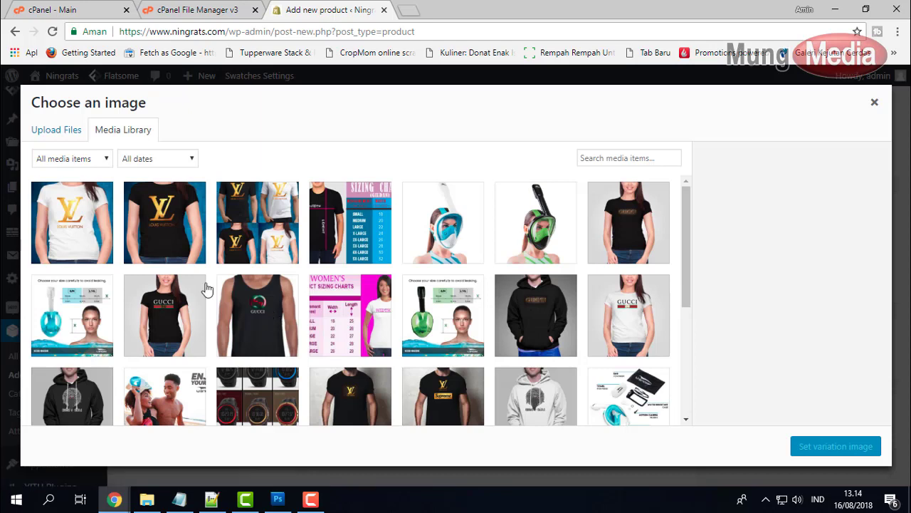
pyautogui.click(93, 246)
pyautogui.click(834, 446)
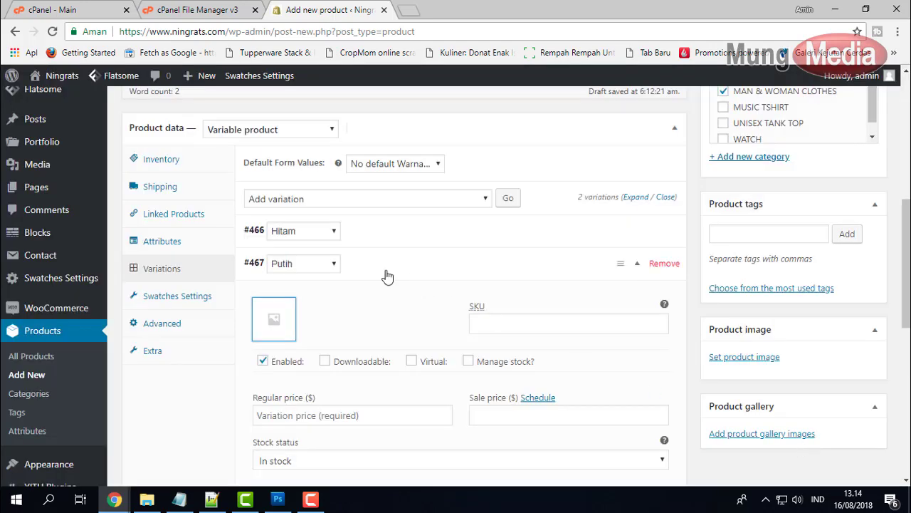
# Step: Set the regular price of the Putih variation to 9 dollars and save the variation changes
pyautogui.scroll(-1, 378, 279)
pyautogui.click(291, 348)
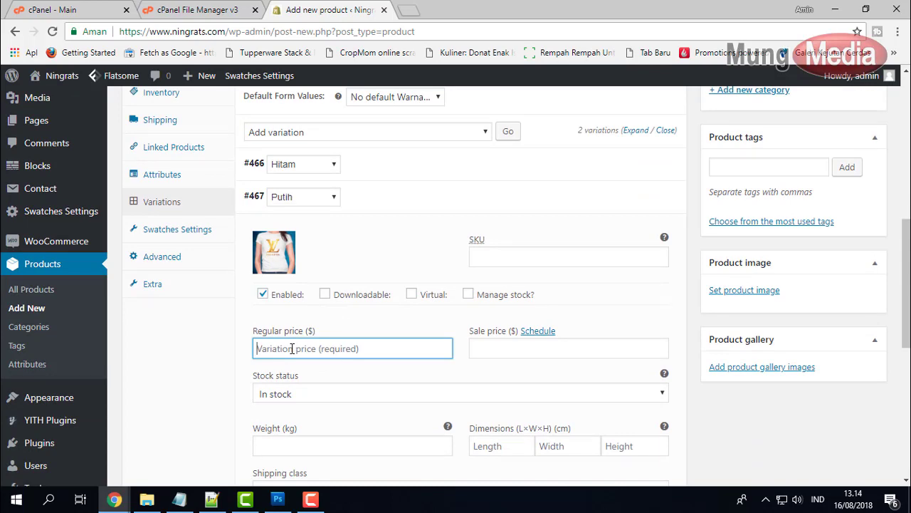
pyautogui.write('9')
pyautogui.scroll(-2, 342, 354)
pyautogui.scroll(-1, 337, 361)
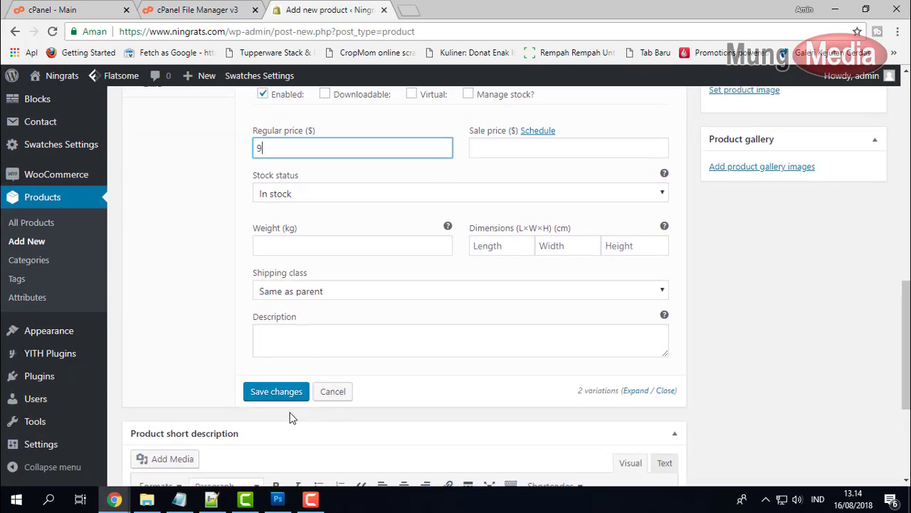
pyautogui.click(274, 393)
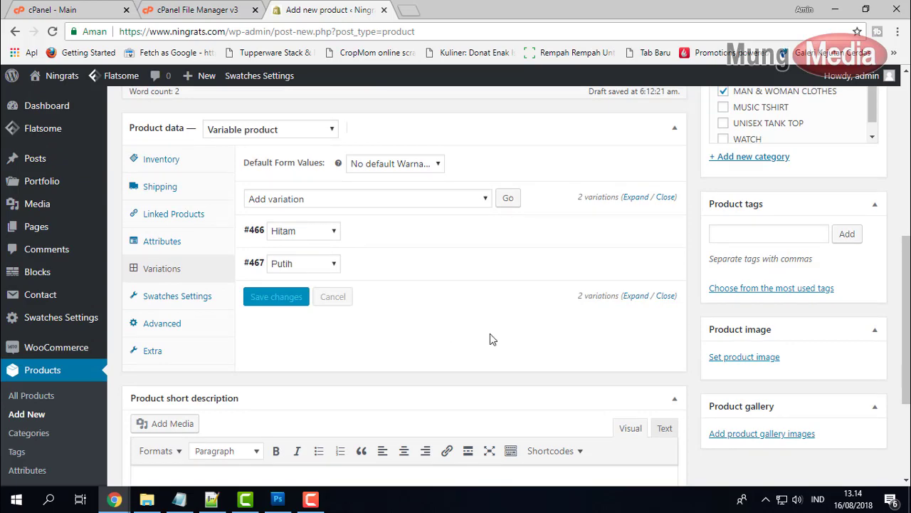
# Step: Set LV-ningrats.jpeg from the media library as the main product image
pyautogui.scroll(1, 490, 339)
pyautogui.scroll(-2, 477, 328)
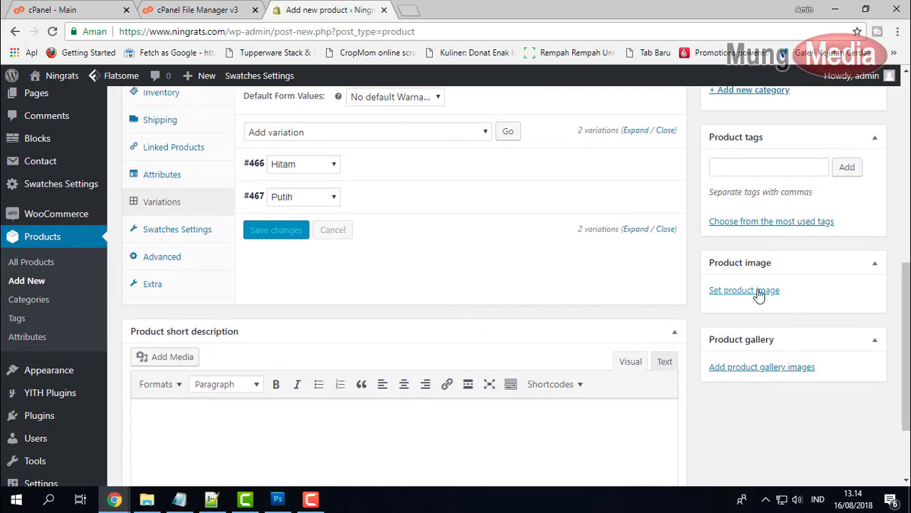
pyautogui.click(712, 291)
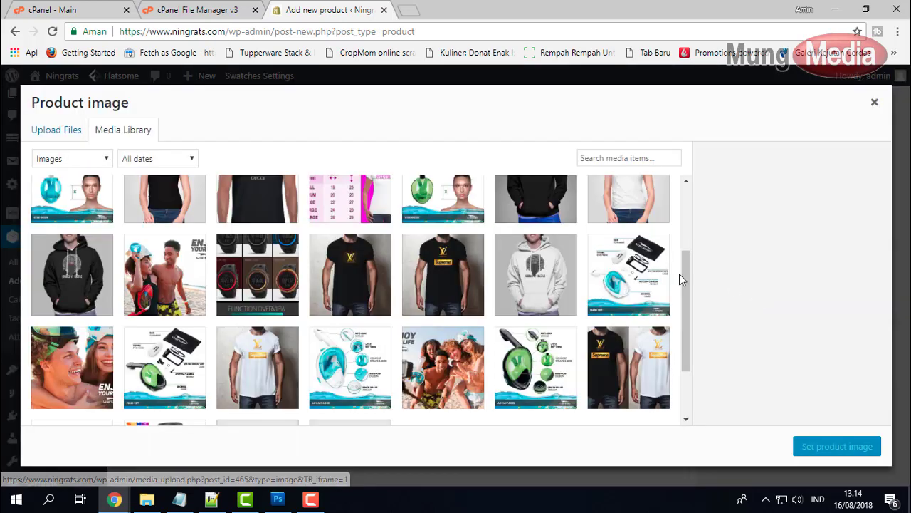
pyautogui.scroll(1, 221, 271)
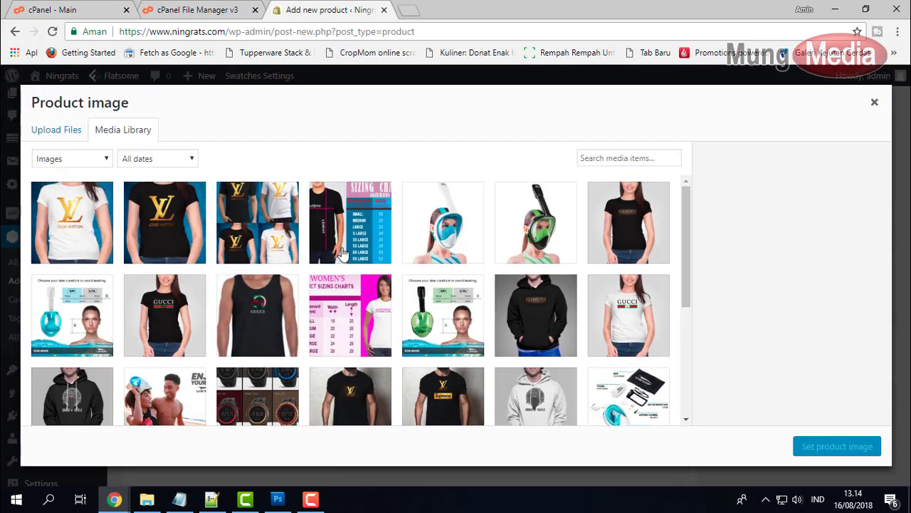
pyautogui.click(269, 261)
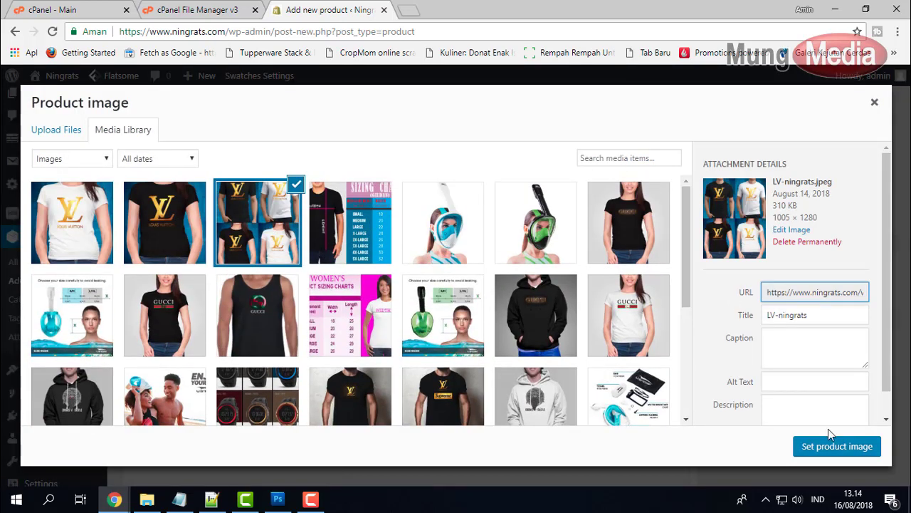
pyautogui.click(812, 443)
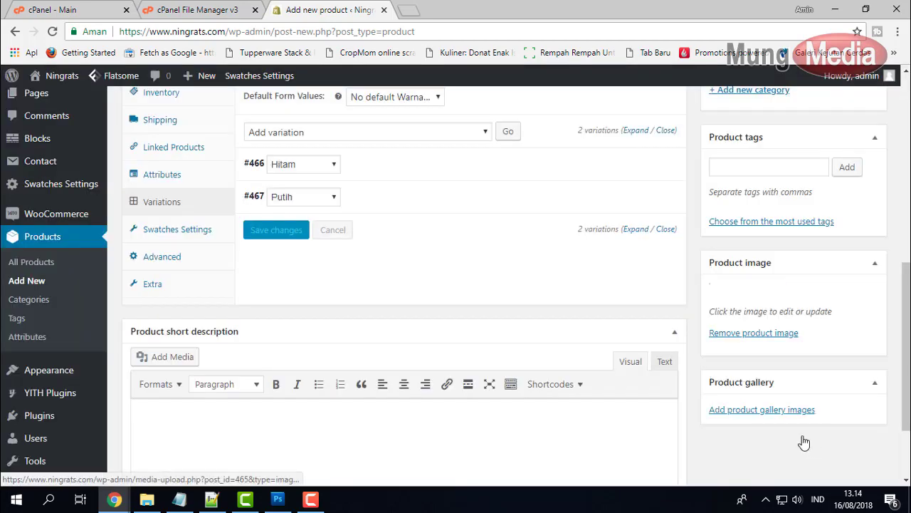
pyautogui.scroll(-2, 801, 356)
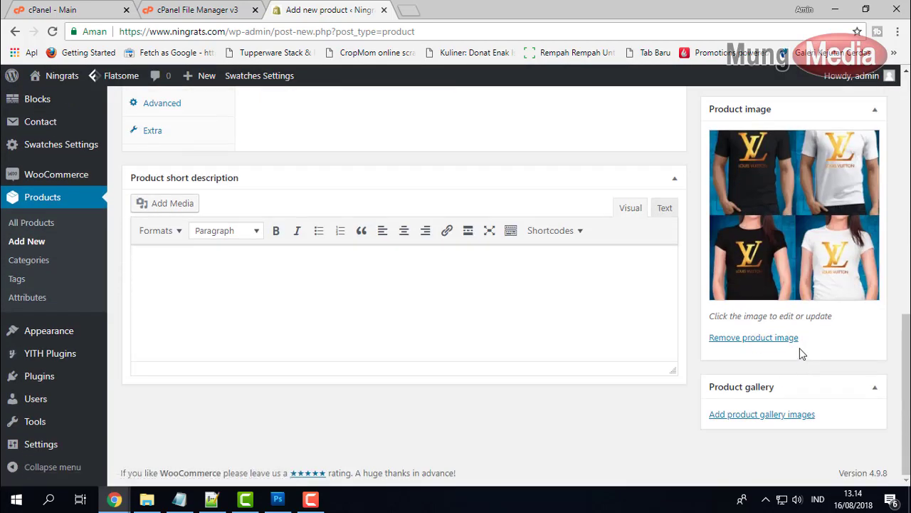
# Step: Publish the Kaos LV product
pyautogui.scroll(3, 799, 354)
pyautogui.scroll(3, 796, 350)
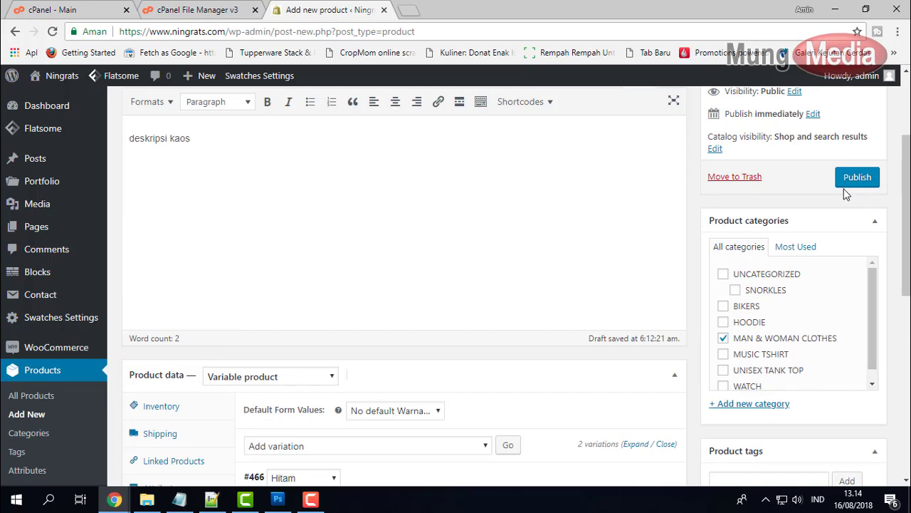
pyautogui.scroll(2, 845, 194)
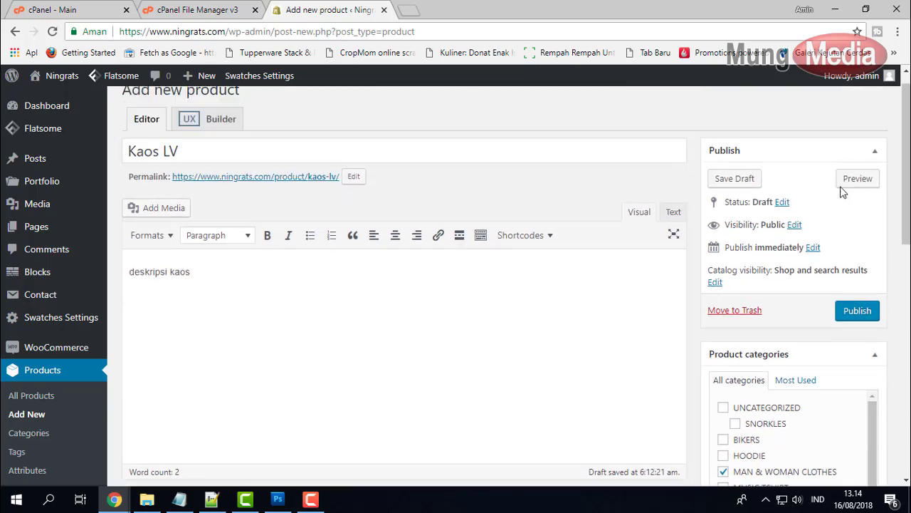
pyautogui.click(855, 312)
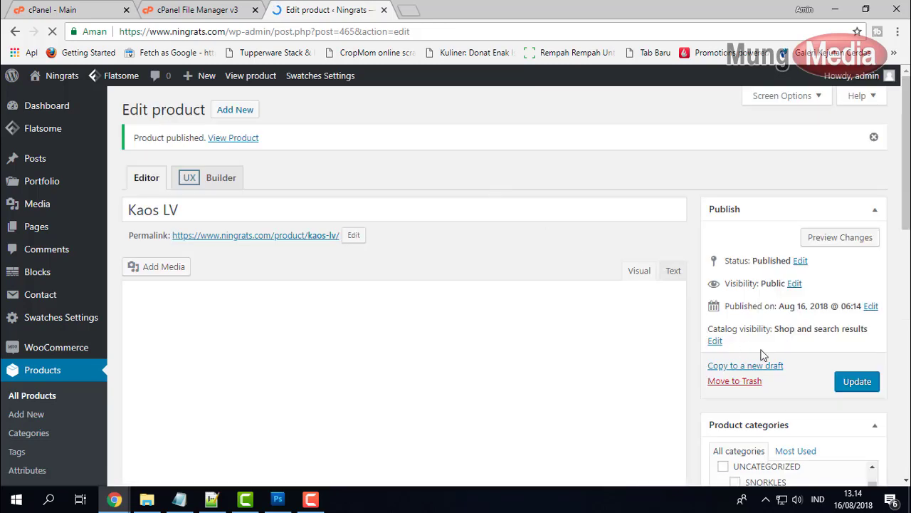
# Step: Open the Kaos LV permalink in a new browser tab and examine the product's image, prices and Warna swatches
pyautogui.rightClick(276, 236)
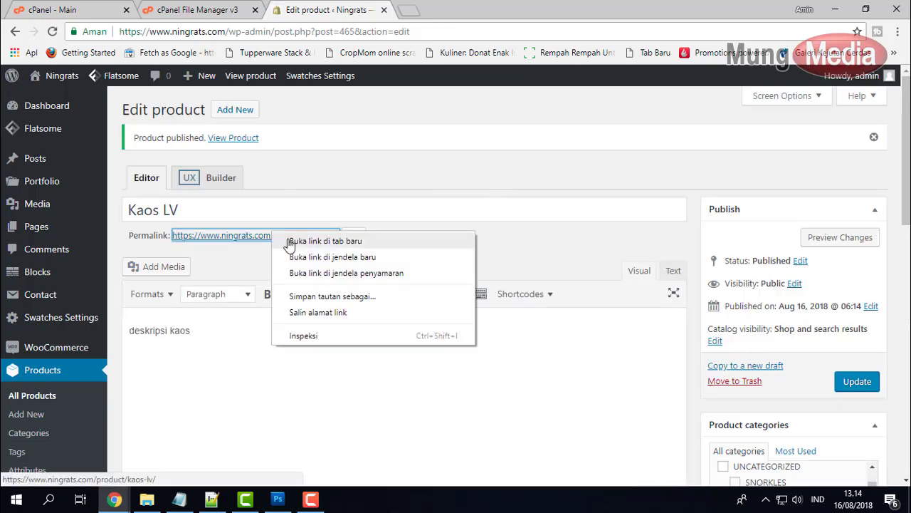
pyautogui.click(294, 240)
pyautogui.click(450, 11)
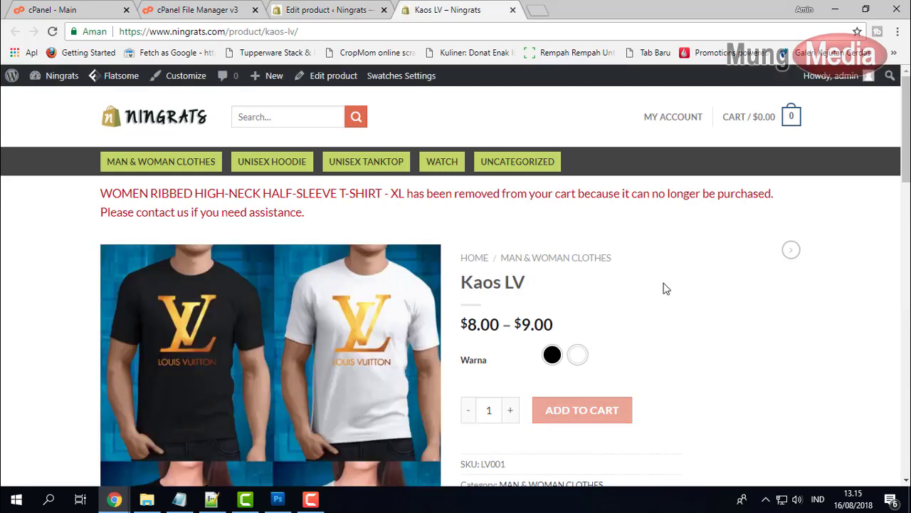
pyautogui.scroll(-2, 660, 288)
pyautogui.scroll(-1, 652, 291)
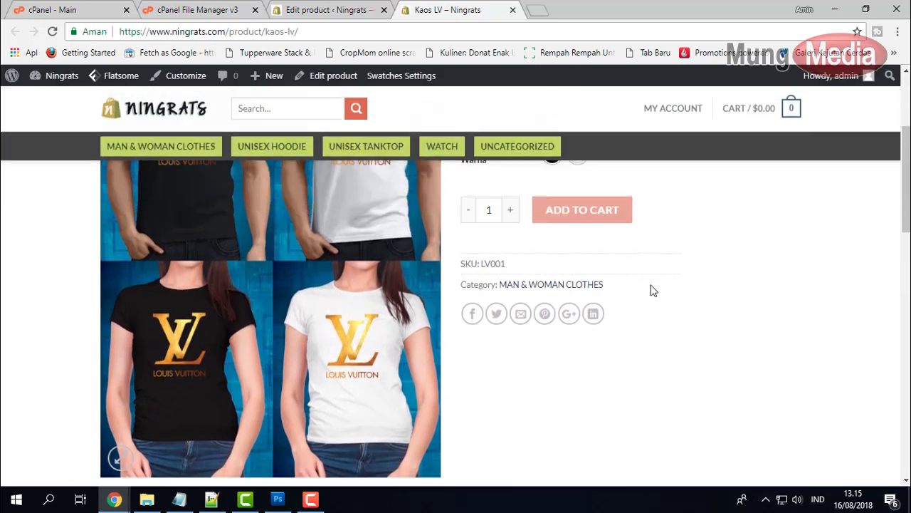
pyautogui.scroll(2, 652, 290)
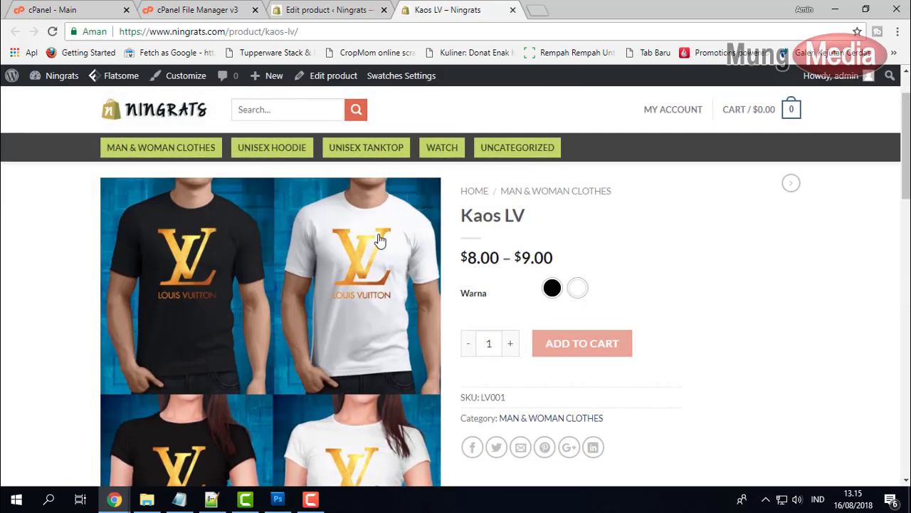
# Step: Try the white and black Warna swatches on the product page, and add one black (Hitam) shirt to the cart
pyautogui.click(576, 290)
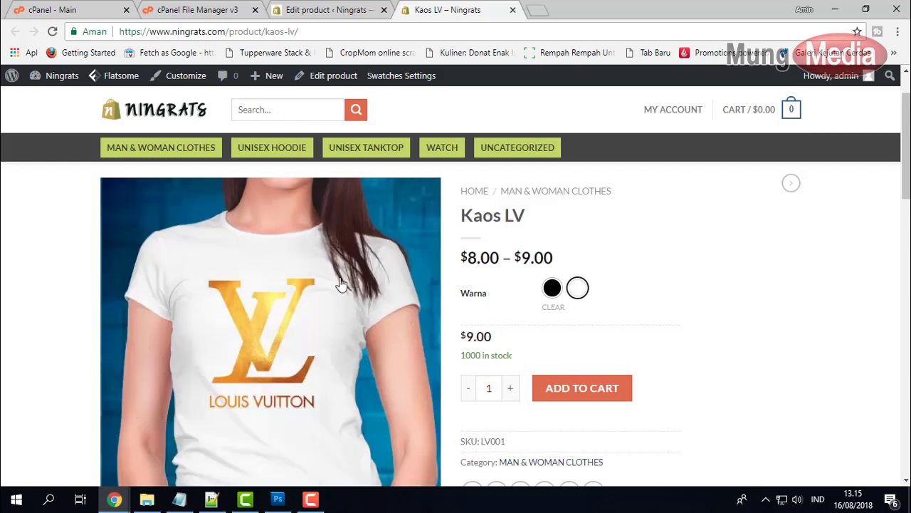
pyautogui.click(551, 289)
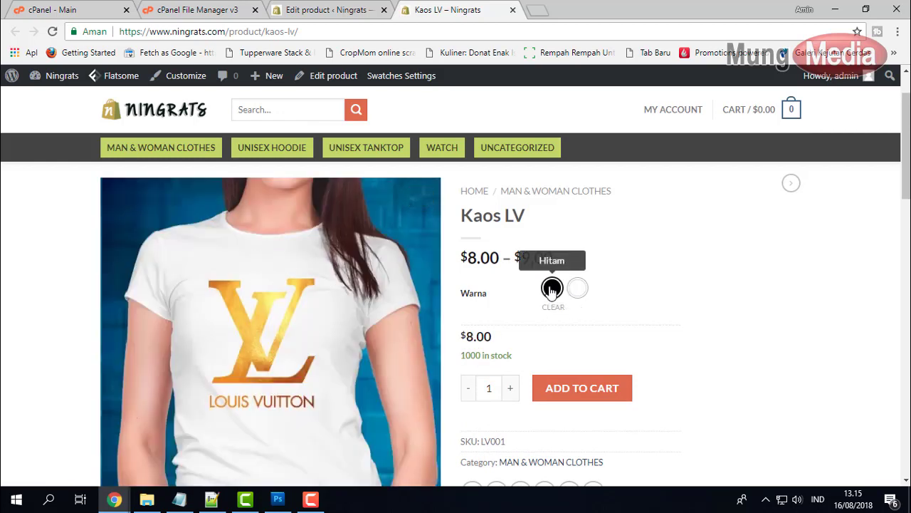
pyautogui.scroll(-1, 643, 344)
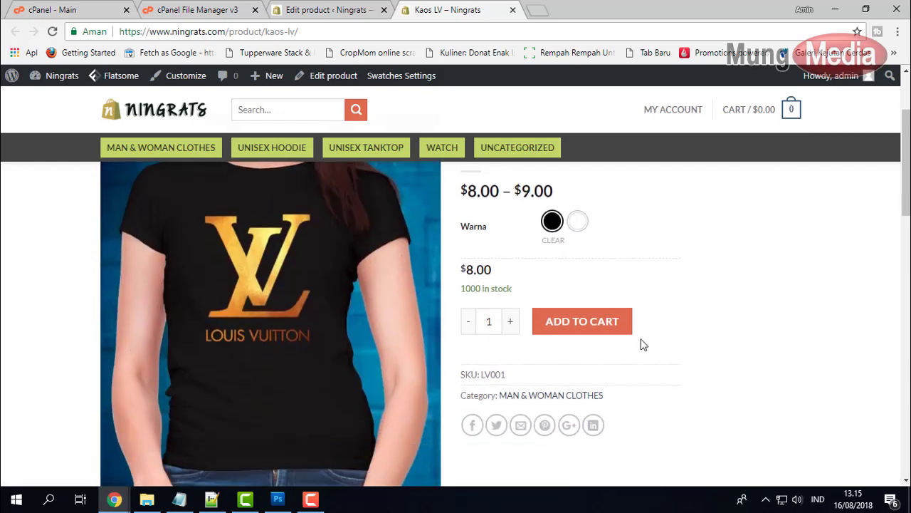
pyautogui.click(577, 321)
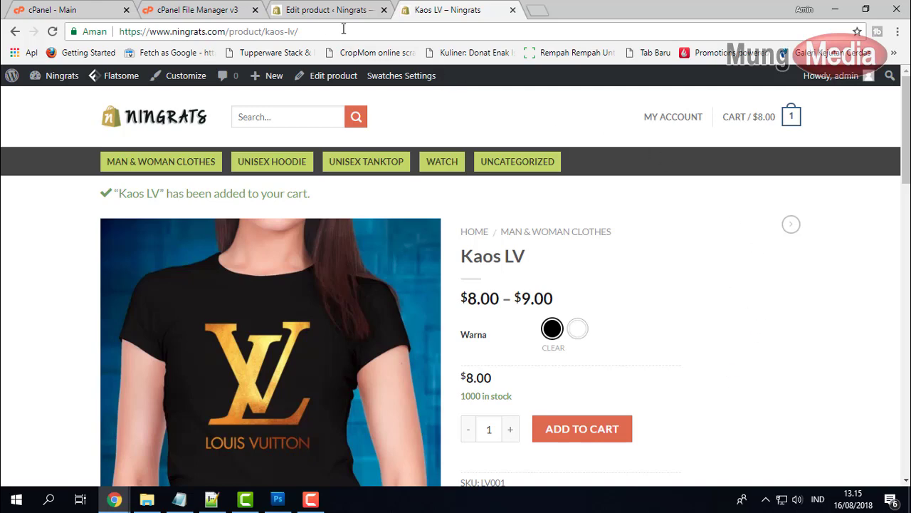
# Step: Add a custom attribute Ukuran with values L|XL to Kaos LV, hidden from the product page and used for variations, and save the attributes
pyautogui.click(321, 11)
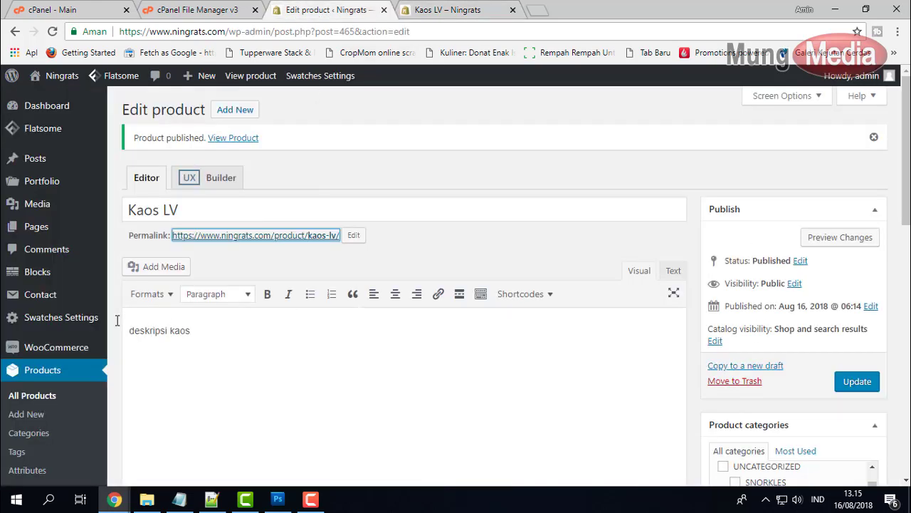
pyautogui.scroll(-5, 242, 341)
pyautogui.scroll(1, 258, 328)
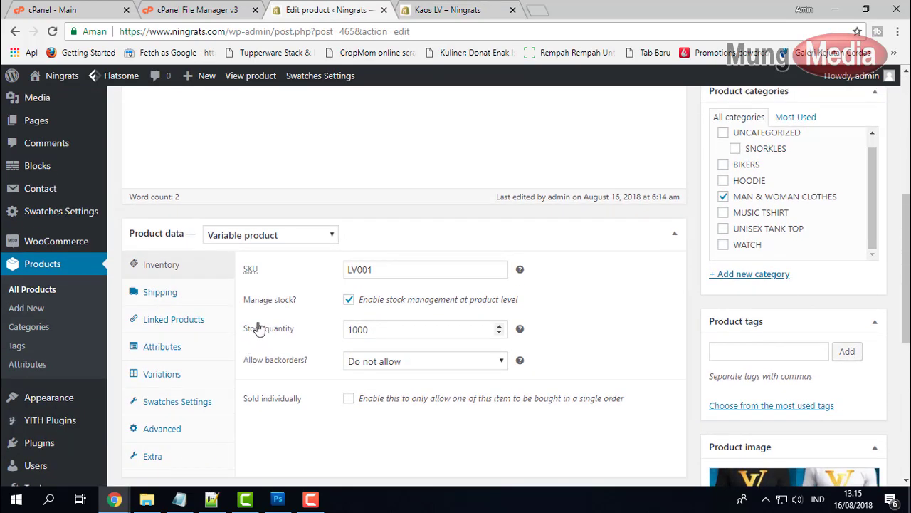
pyautogui.click(174, 347)
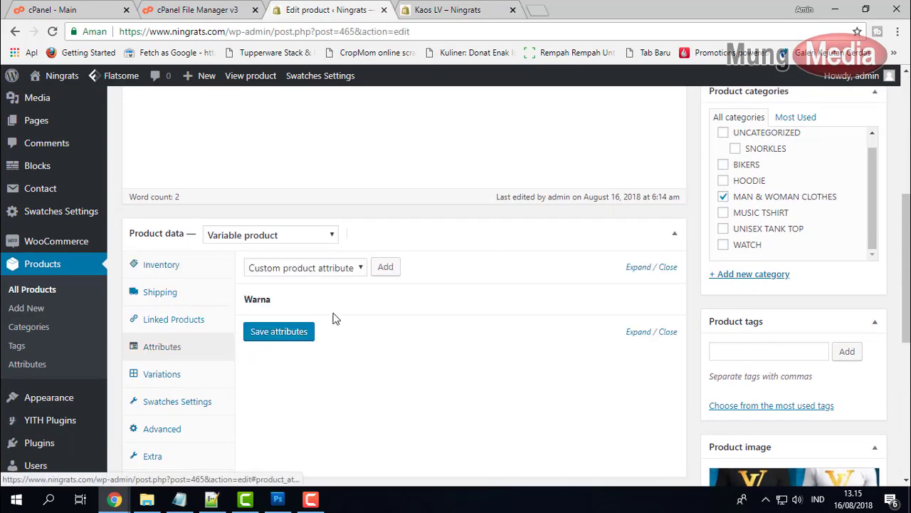
pyautogui.click(325, 268)
pyautogui.click(325, 272)
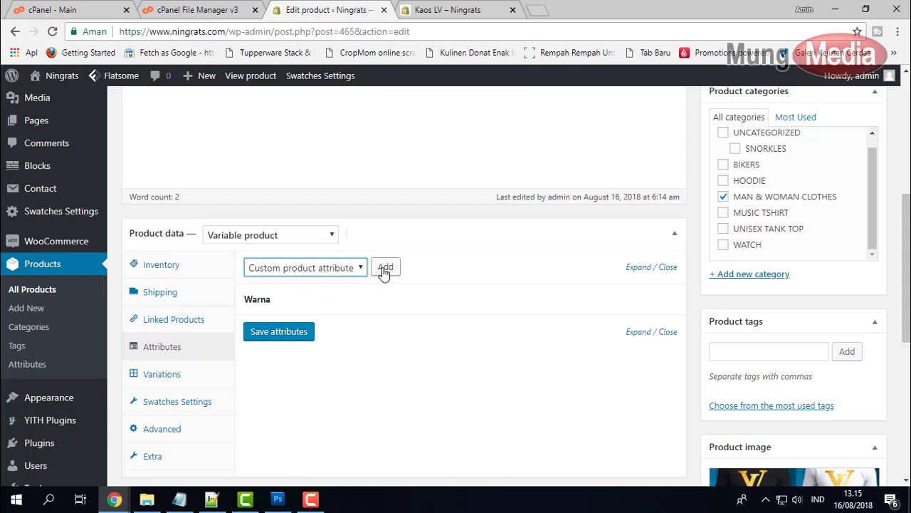
pyautogui.click(384, 271)
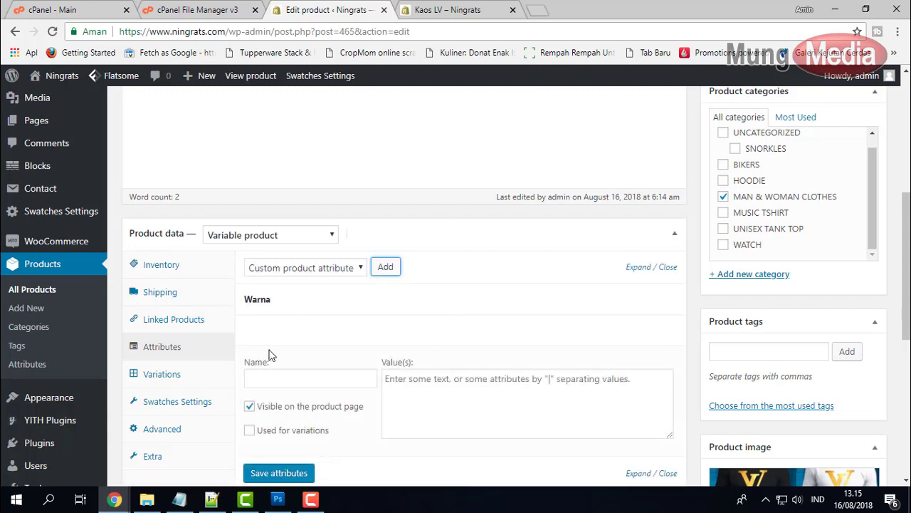
pyautogui.click(536, 378)
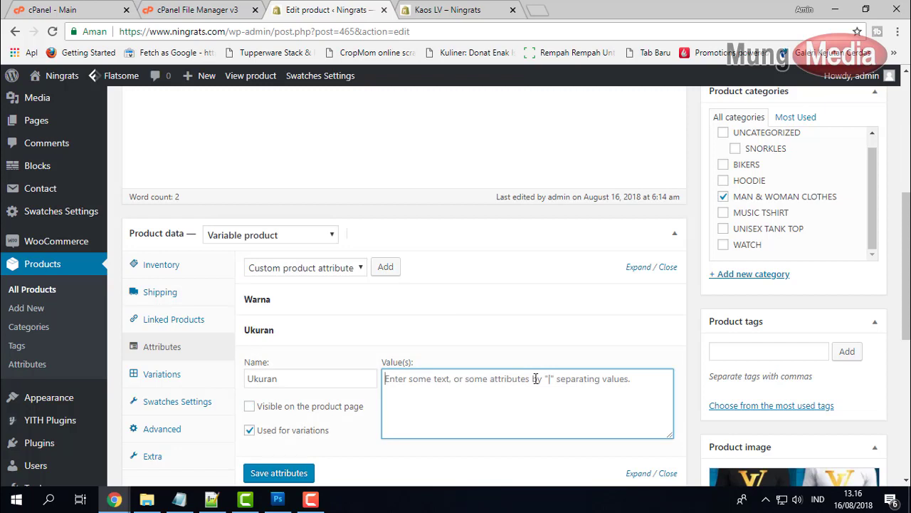
pyautogui.write('L|XL')
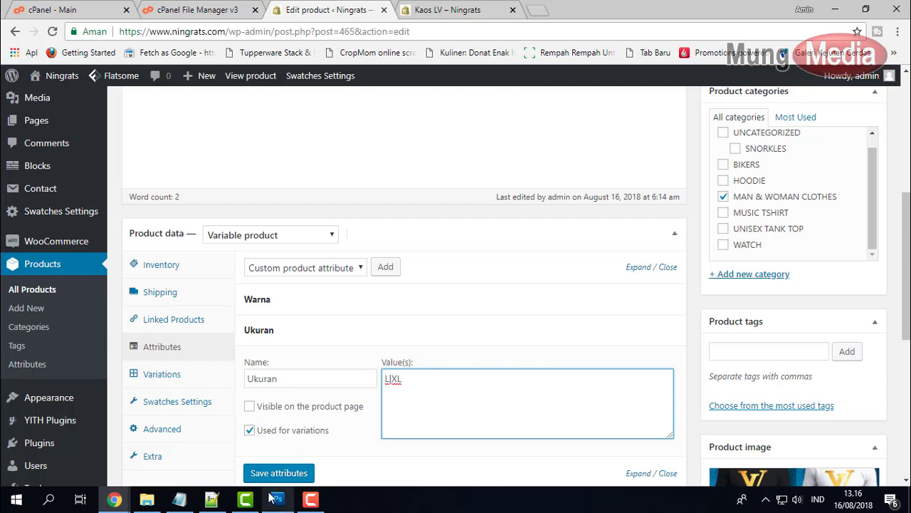
pyautogui.click(279, 473)
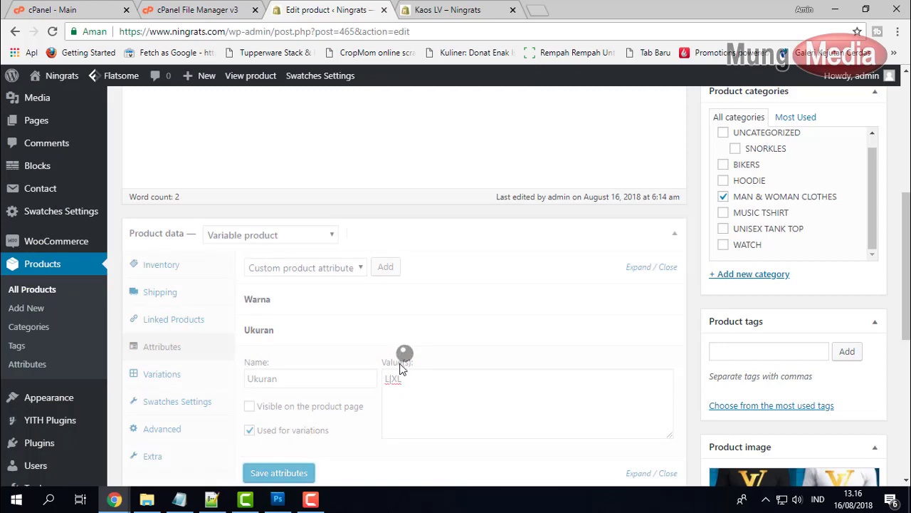
# Step: Delete all existing variations of Kaos LV and accept both deletion warnings
pyautogui.click(190, 376)
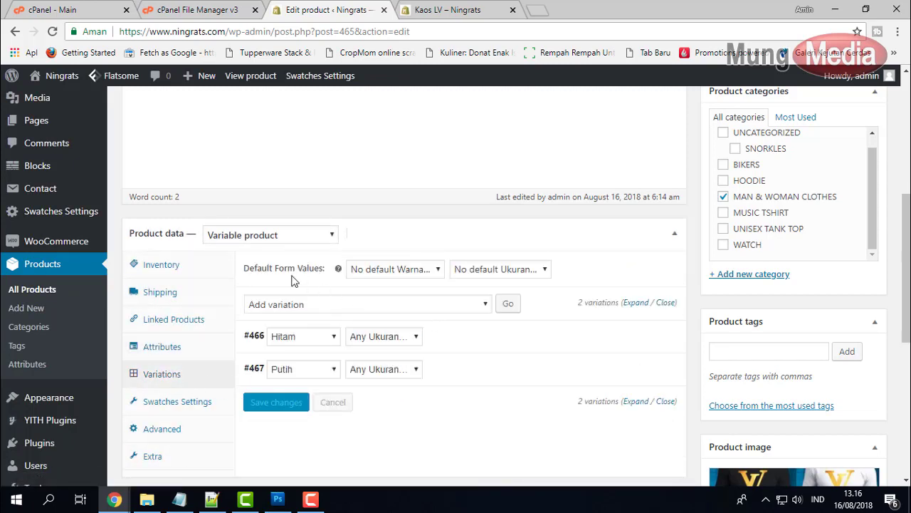
pyautogui.click(365, 304)
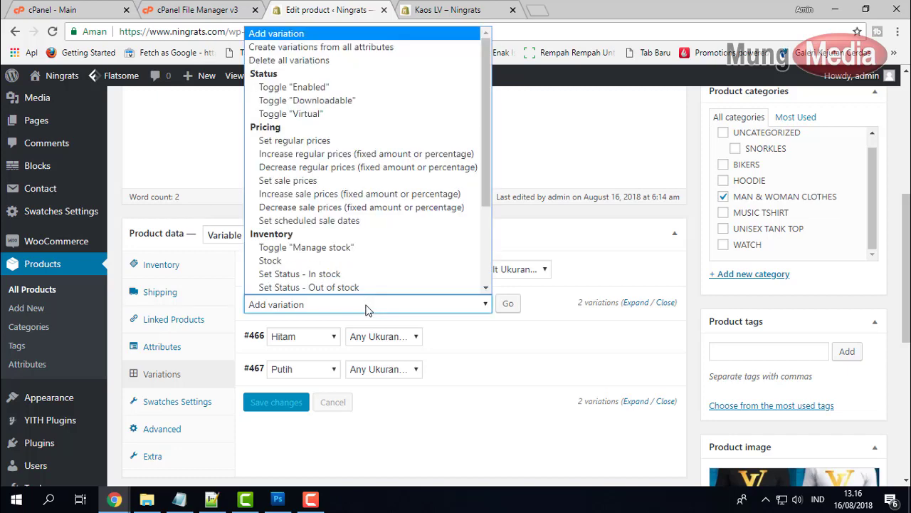
pyautogui.click(335, 61)
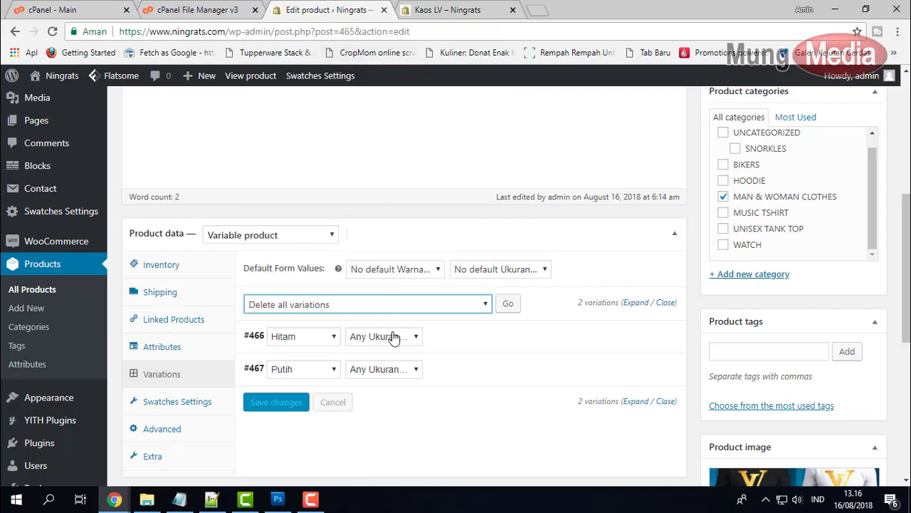
pyautogui.click(508, 312)
pyautogui.click(521, 120)
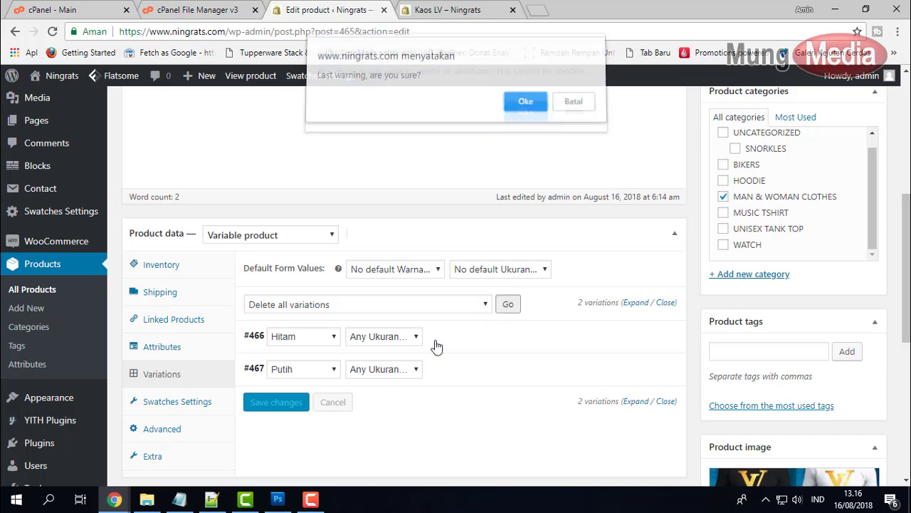
pyautogui.click(528, 108)
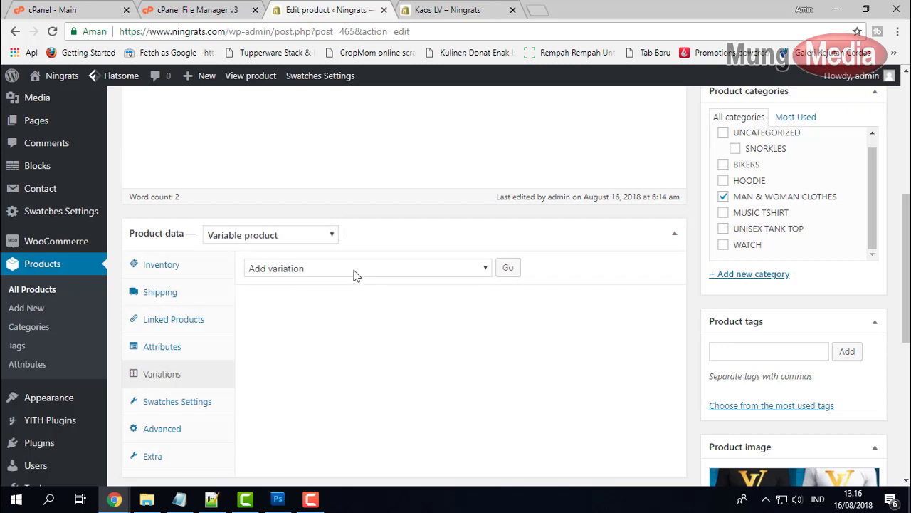
# Step: Create variations of Kaos LV from all attributes, covering every combination of Warna and Ukuran
pyautogui.click(354, 270)
pyautogui.click(349, 299)
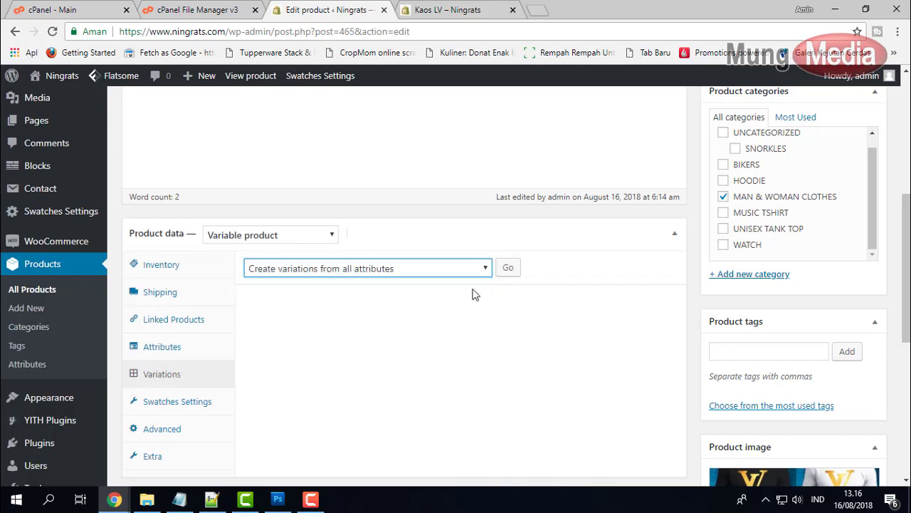
pyautogui.click(509, 270)
pyautogui.click(527, 133)
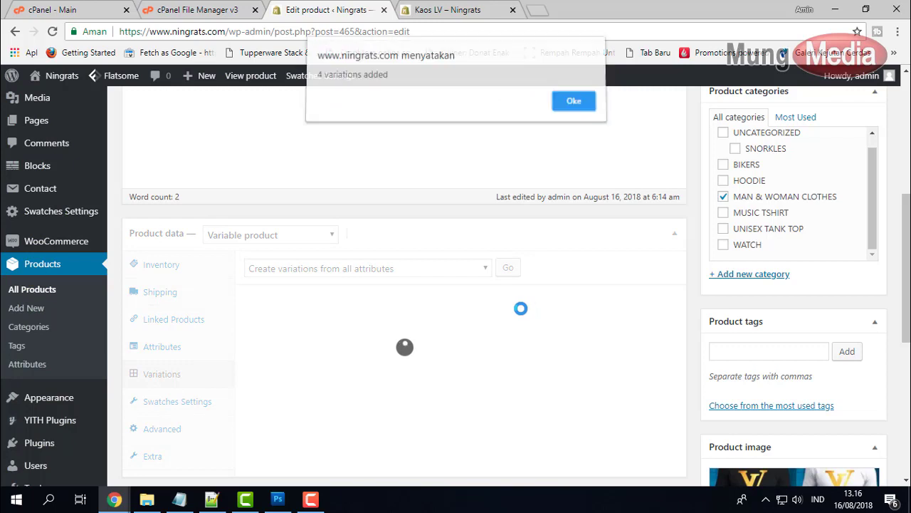
pyautogui.click(575, 103)
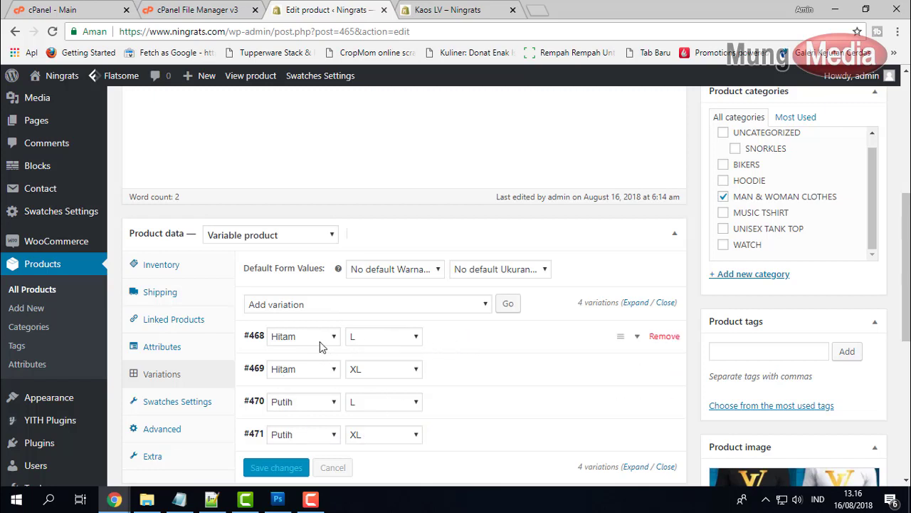
# Step: Give the Hitam L variation the lv-women-black image and a regular price of $5
pyautogui.click(462, 344)
pyautogui.scroll(-2, 371, 356)
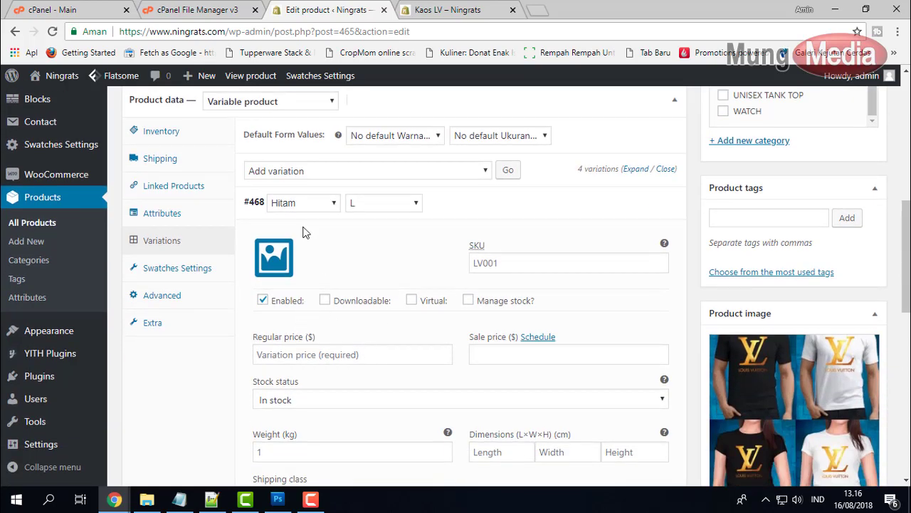
pyautogui.click(275, 259)
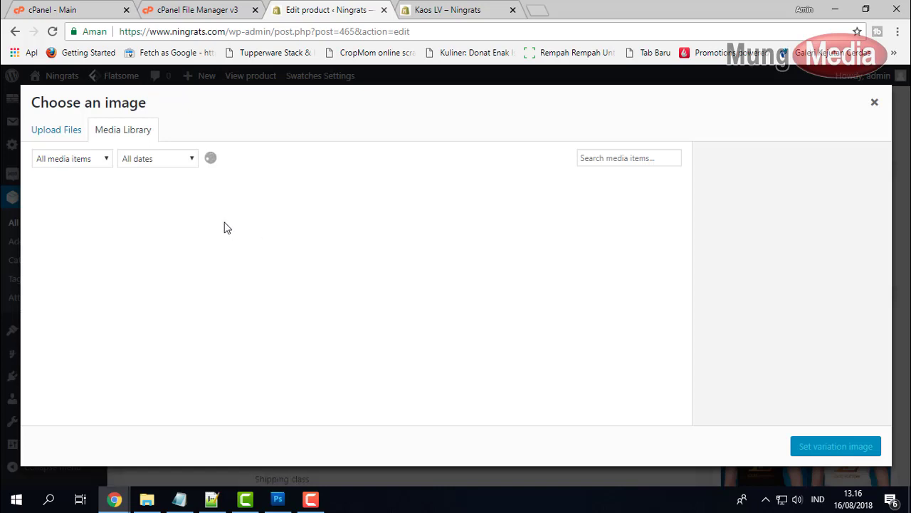
pyautogui.click(189, 228)
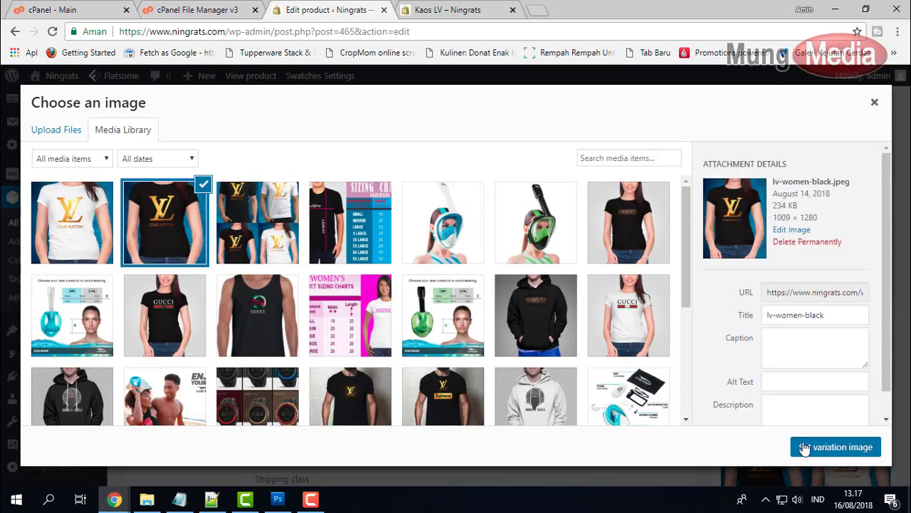
pyautogui.click(804, 448)
pyautogui.click(312, 356)
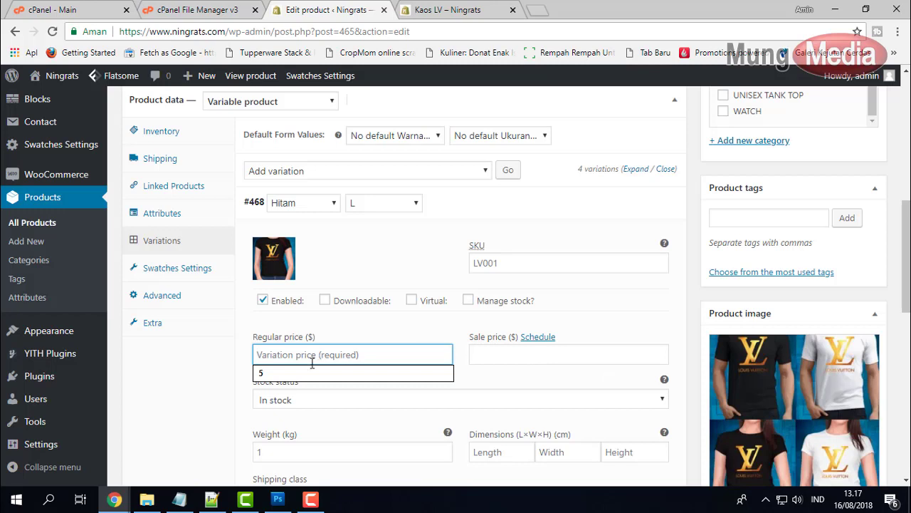
pyautogui.click(306, 373)
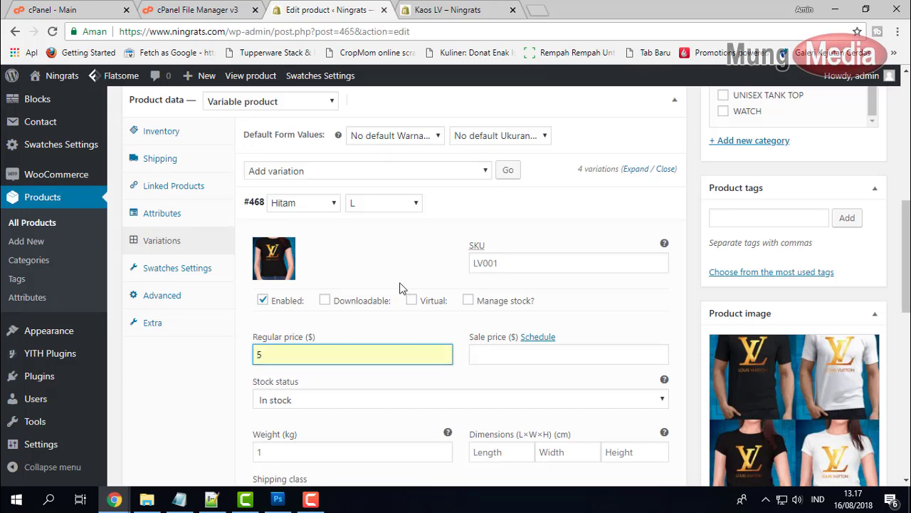
pyautogui.click(543, 211)
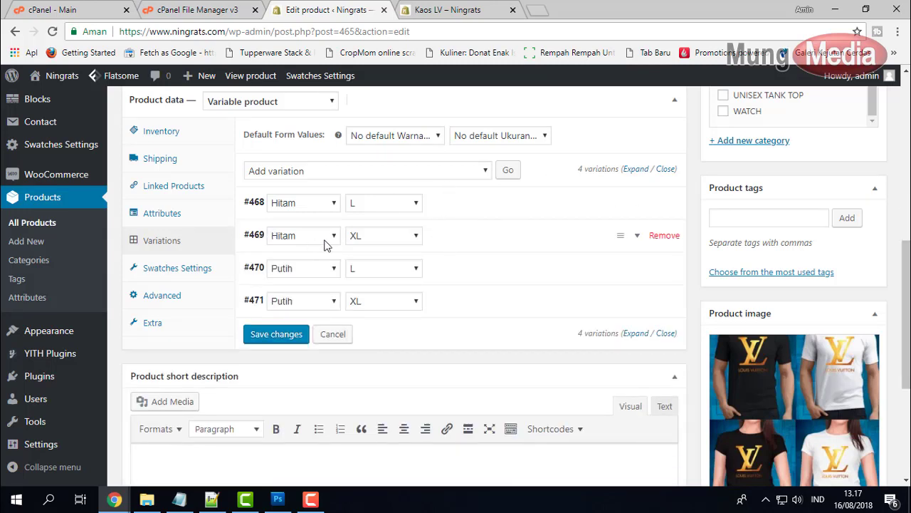
# Step: Give the Hitam XL variation the black women's LV shirt image and a regular price of $5
pyautogui.click(440, 240)
pyautogui.click(268, 285)
pyautogui.click(161, 224)
pyautogui.click(808, 444)
pyautogui.scroll(-1, 356, 320)
pyautogui.click(353, 320)
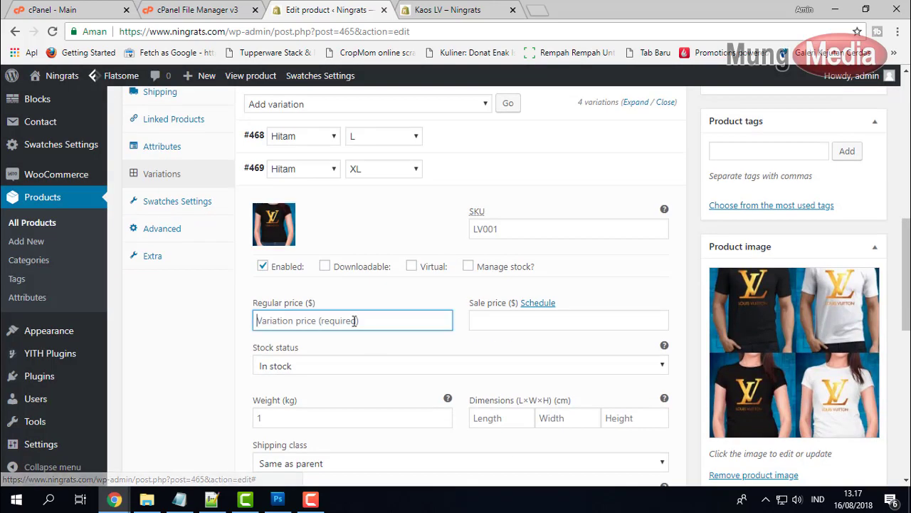
pyautogui.write('5')
pyautogui.click(499, 168)
# Step: Give the Putih L variation the white women's LV shirt image and a regular price of $6
pyautogui.click(453, 203)
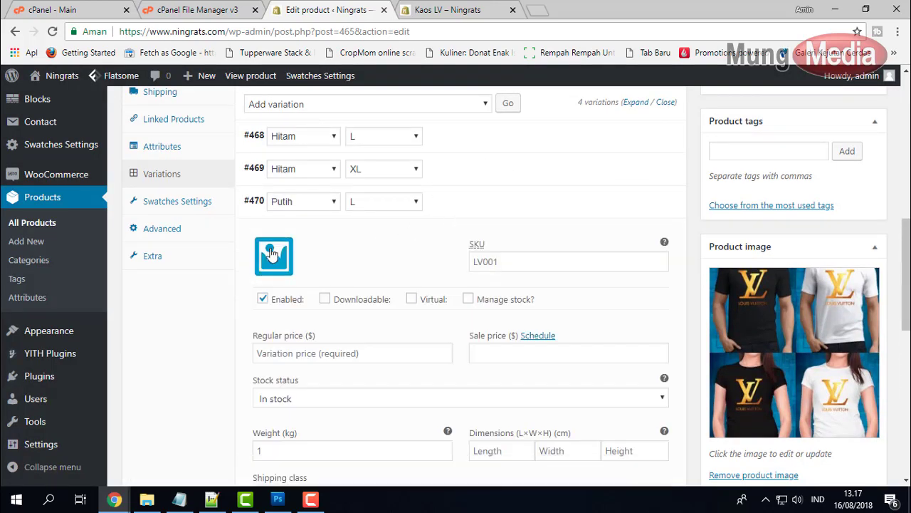
pyautogui.click(271, 254)
pyautogui.click(71, 222)
pyautogui.click(830, 389)
pyautogui.click(342, 352)
pyautogui.write('6')
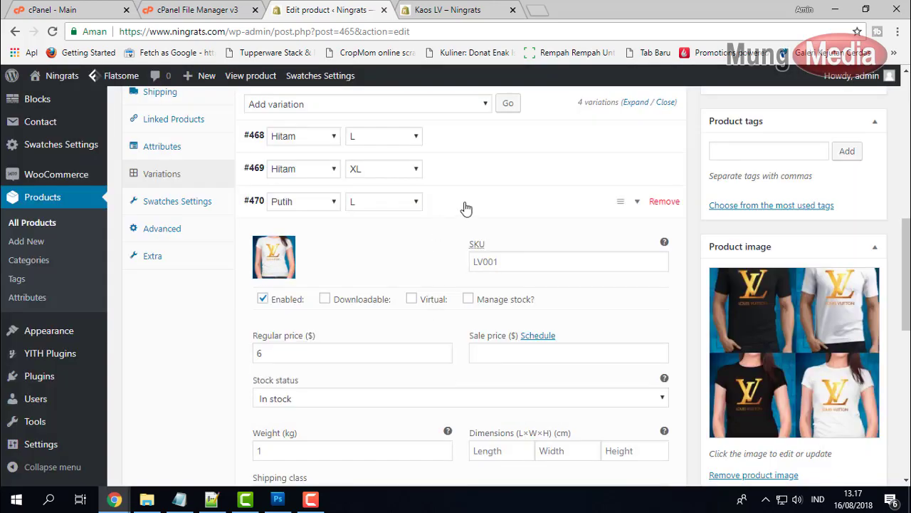
pyautogui.click(466, 208)
# Step: Give the Putih XL variation the black women's LV shirt image and a regular price of $7
pyautogui.click(431, 236)
pyautogui.click(274, 289)
pyautogui.click(161, 223)
pyautogui.click(829, 442)
pyautogui.click(319, 386)
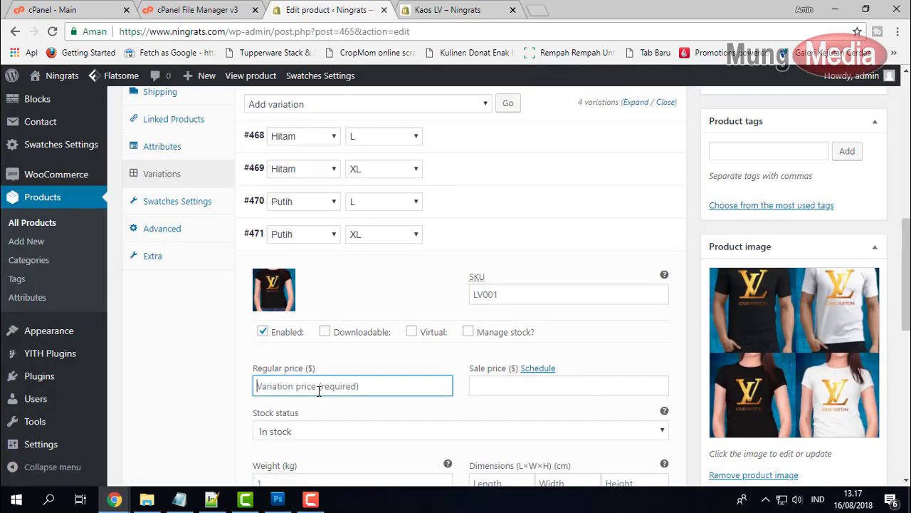
pyautogui.write('7')
pyautogui.click(456, 242)
# Step: Save the variation changes and update the Kaos LV product
pyautogui.click(277, 270)
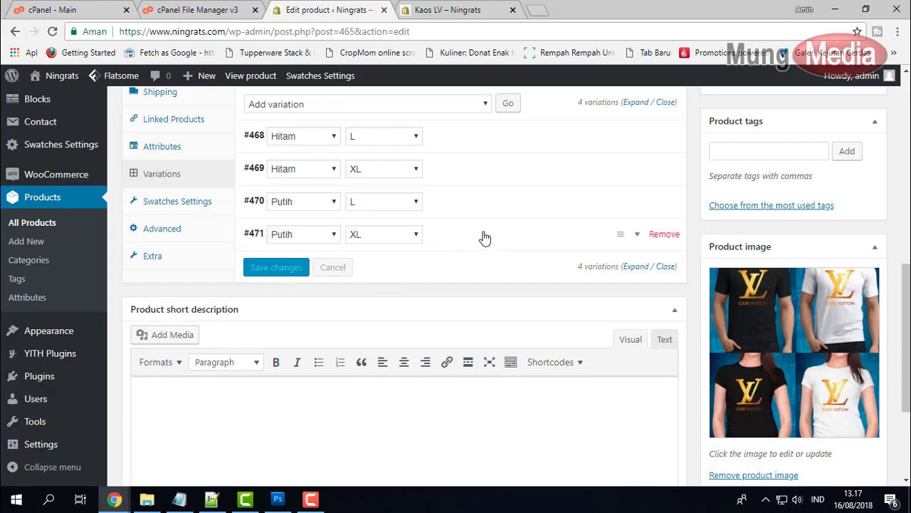
pyautogui.scroll(5, 484, 237)
pyautogui.click(854, 185)
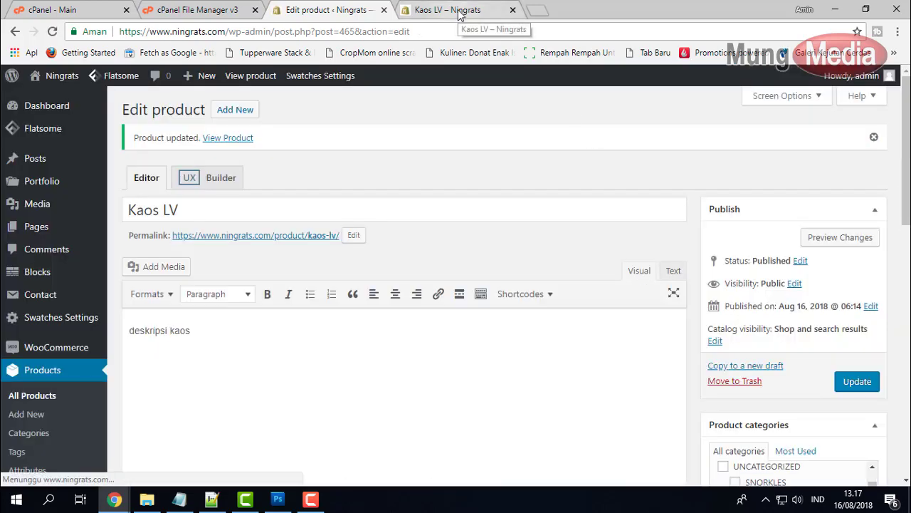
# Step: Reload the Kaos LV product page in the other browser tab and examine its price range, Warna swatches and Ukuran option
pyautogui.click(459, 13)
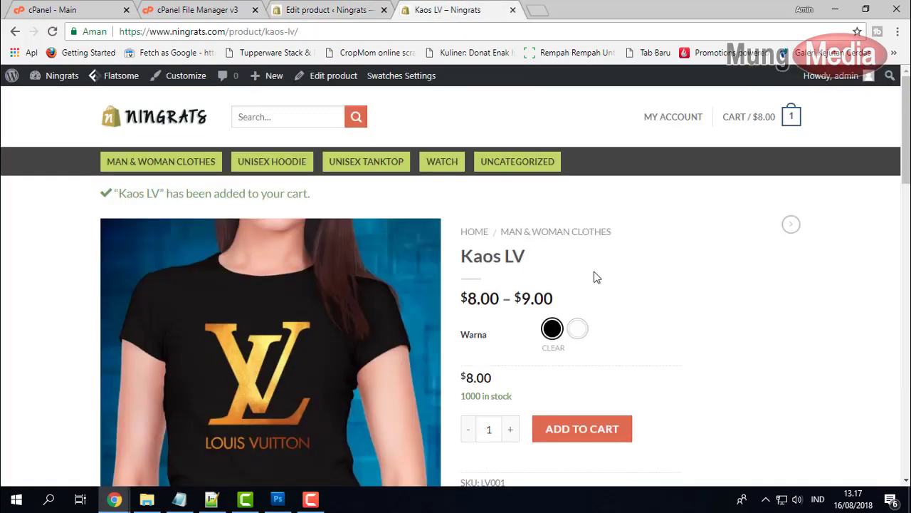
pyautogui.click(52, 32)
pyautogui.click(537, 152)
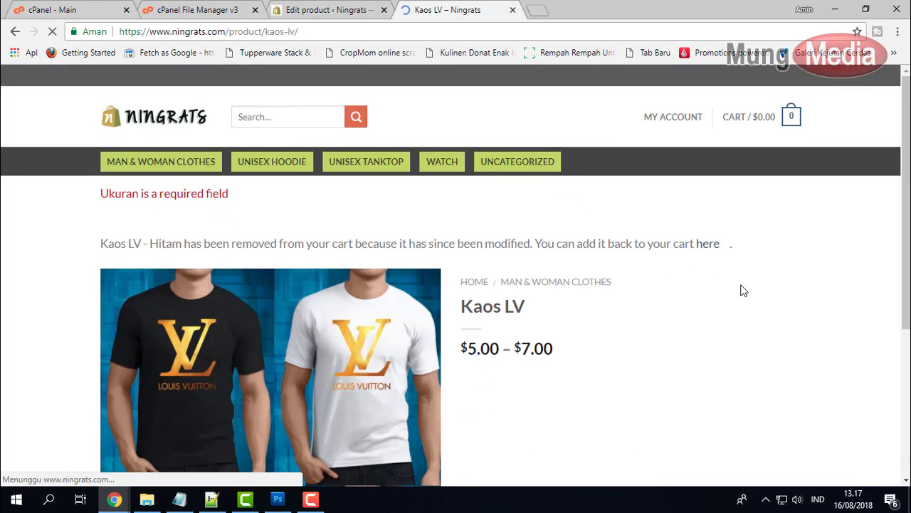
pyautogui.scroll(-3, 734, 278)
pyautogui.scroll(3, 722, 274)
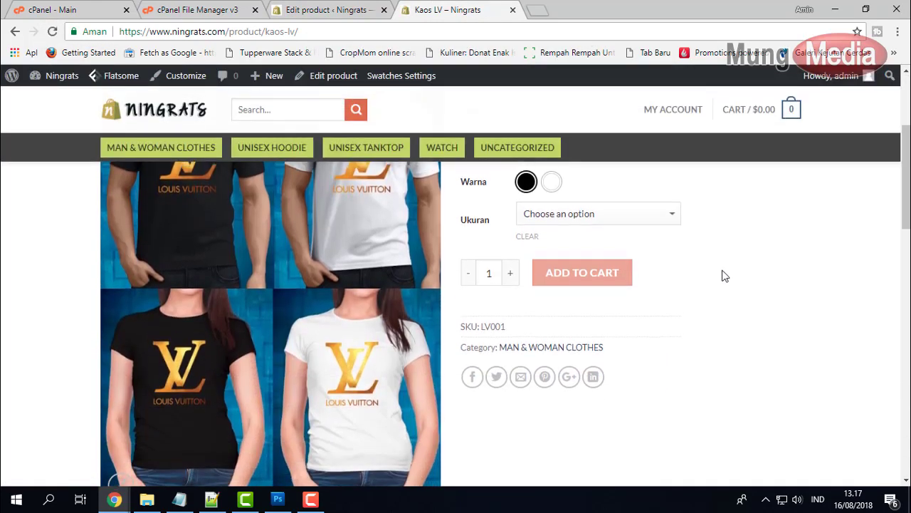
pyautogui.scroll(-1, 720, 272)
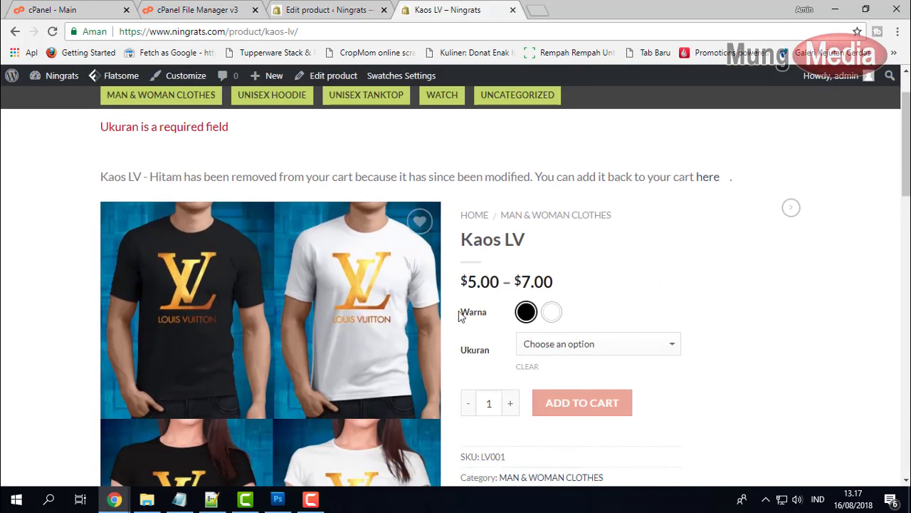
# Step: Try the black swatch with Ukuran L and the white swatch with Ukuran XL on the product page
pyautogui.click(527, 312)
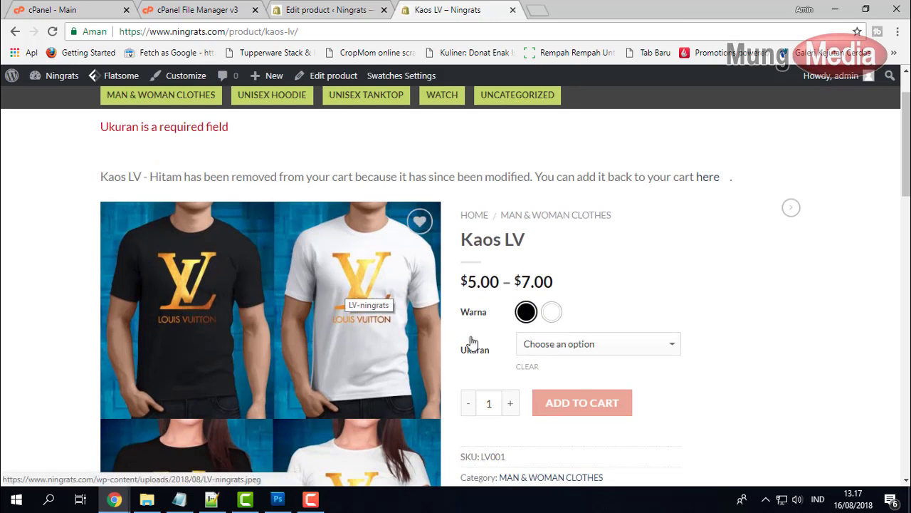
pyautogui.click(570, 346)
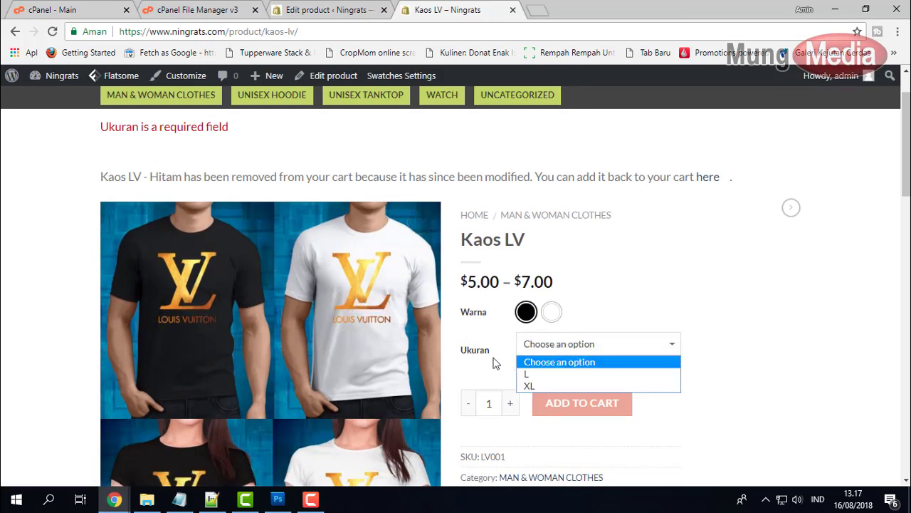
pyautogui.click(563, 373)
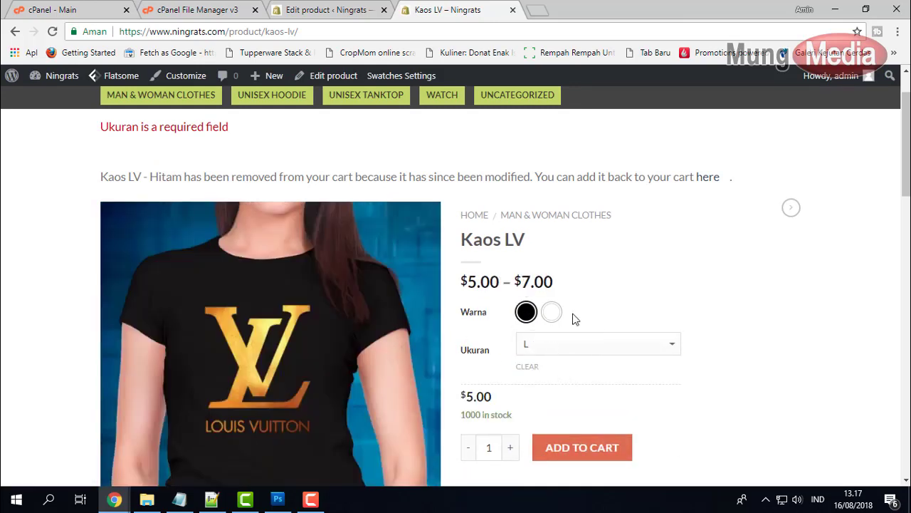
pyautogui.click(554, 313)
pyautogui.click(562, 348)
pyautogui.click(559, 381)
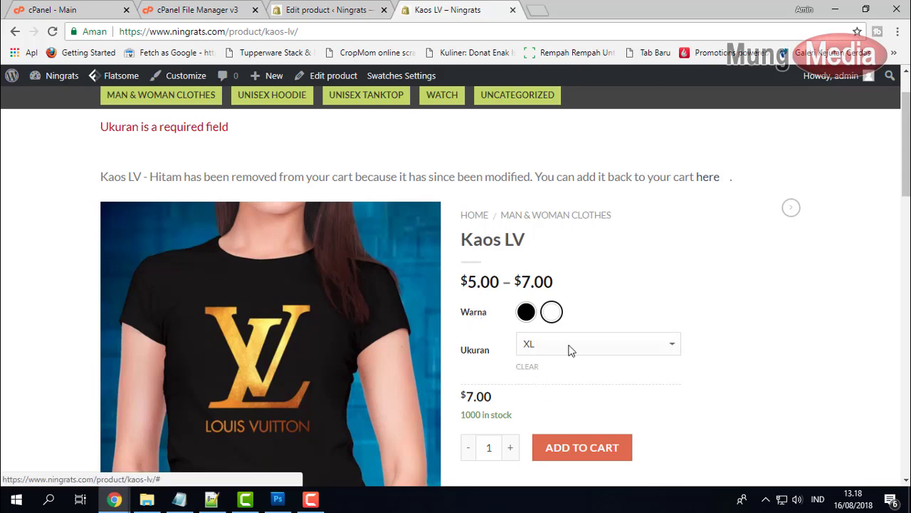
# Step: Move the Ukuran attribute above Warna in the Kaos LV product data, save the attributes and update the product
pyautogui.click(339, 17)
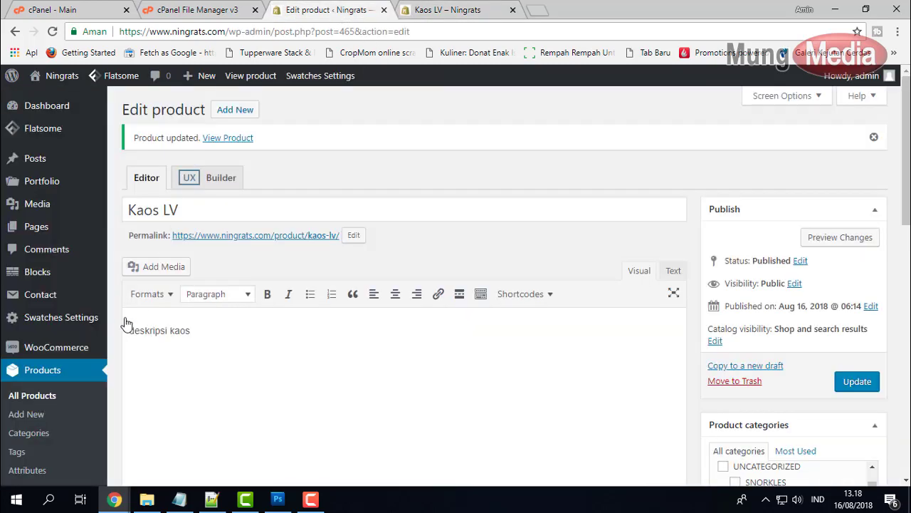
pyautogui.scroll(-5, 201, 321)
pyautogui.scroll(-2, 202, 321)
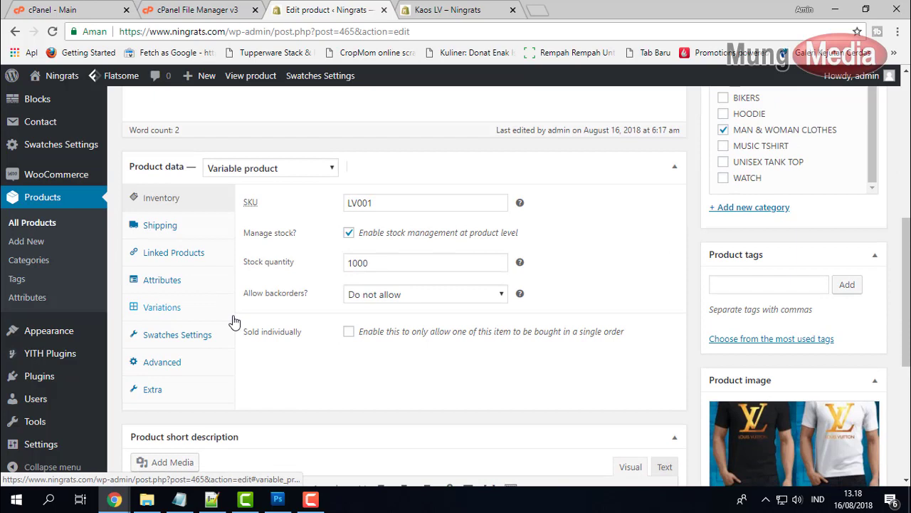
pyautogui.click(200, 280)
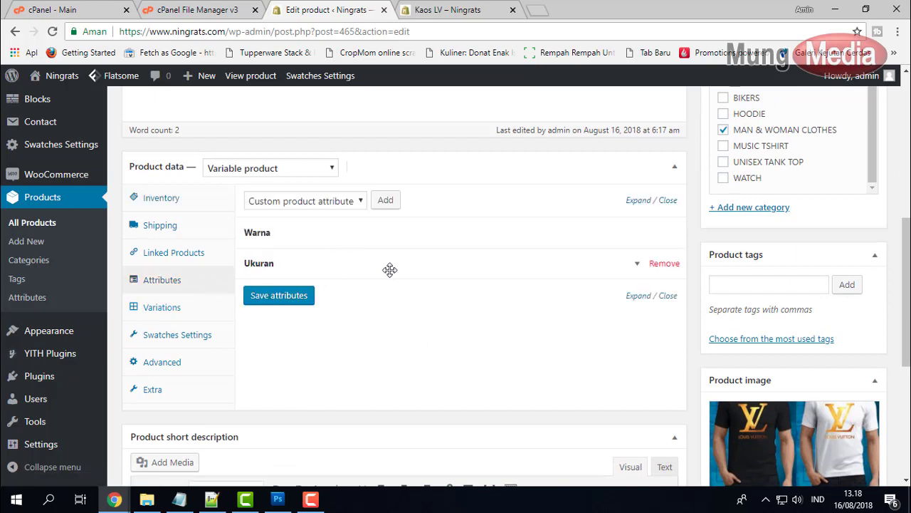
pyautogui.moveTo(317, 264); pyautogui.dragTo(313, 226)
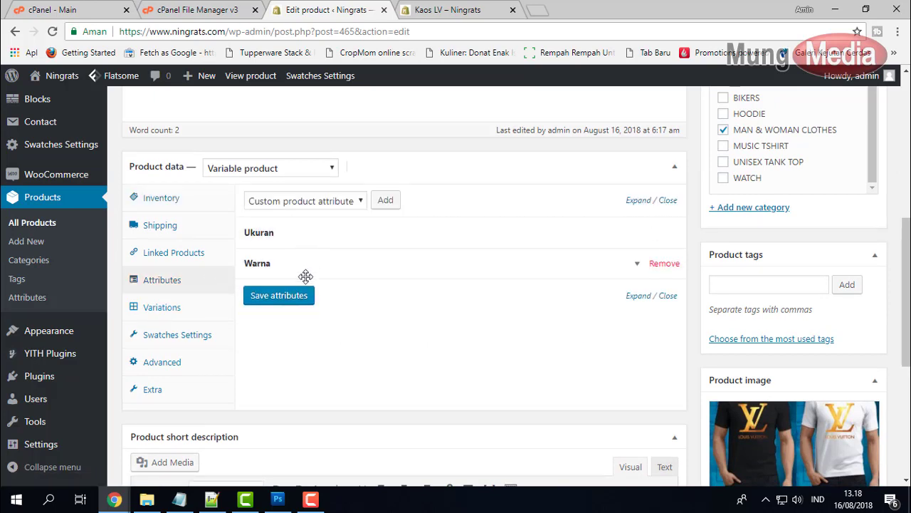
pyautogui.click(266, 302)
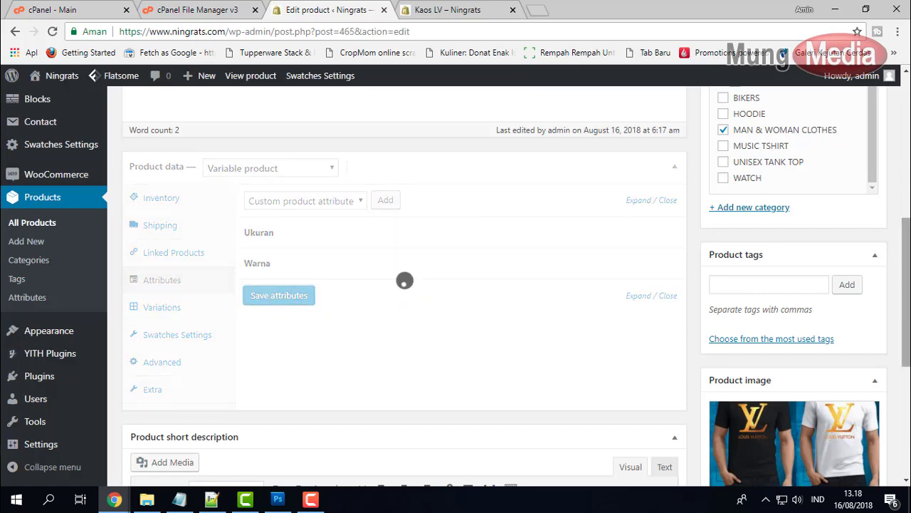
pyautogui.scroll(6, 405, 285)
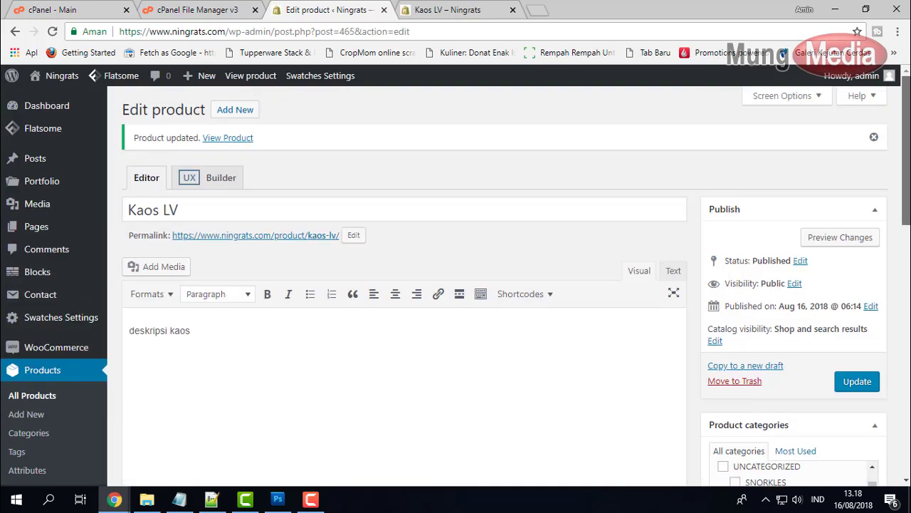
pyautogui.click(854, 381)
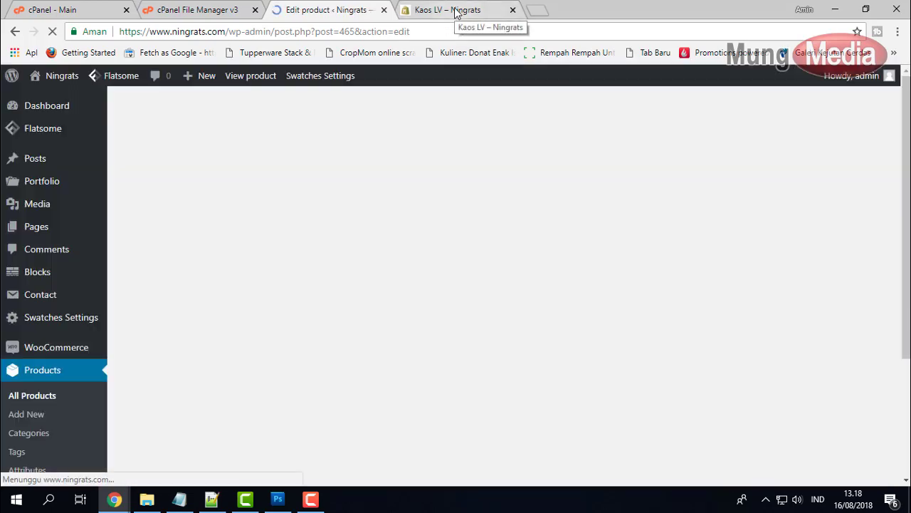
# Step: Reload the Kaos LV product page in the other browser tab and try Ukuran L with the white Warna swatch
pyautogui.click(455, 10)
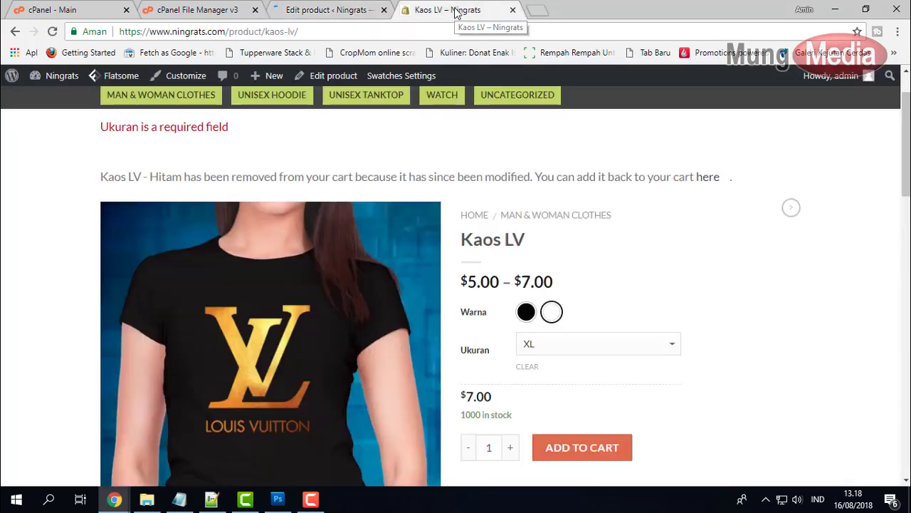
pyautogui.click(52, 31)
pyautogui.click(517, 151)
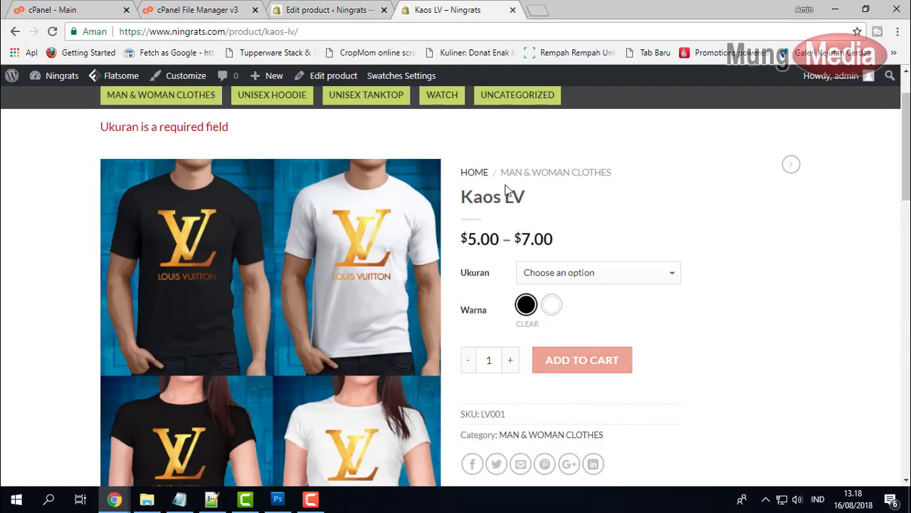
pyautogui.click(584, 277)
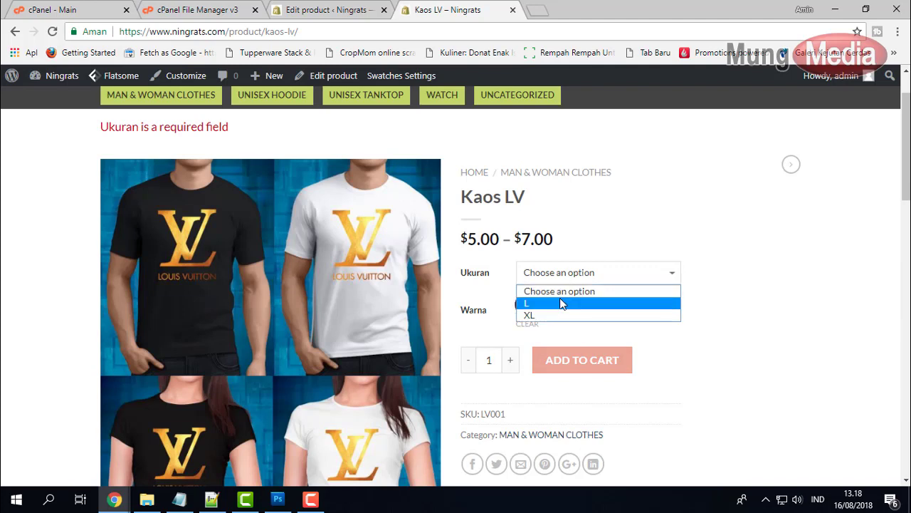
pyautogui.click(563, 300)
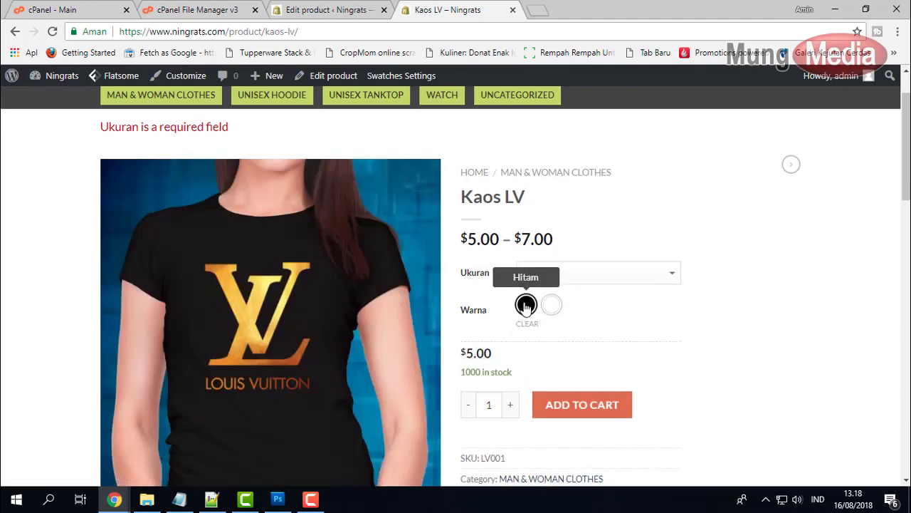
pyautogui.click(551, 304)
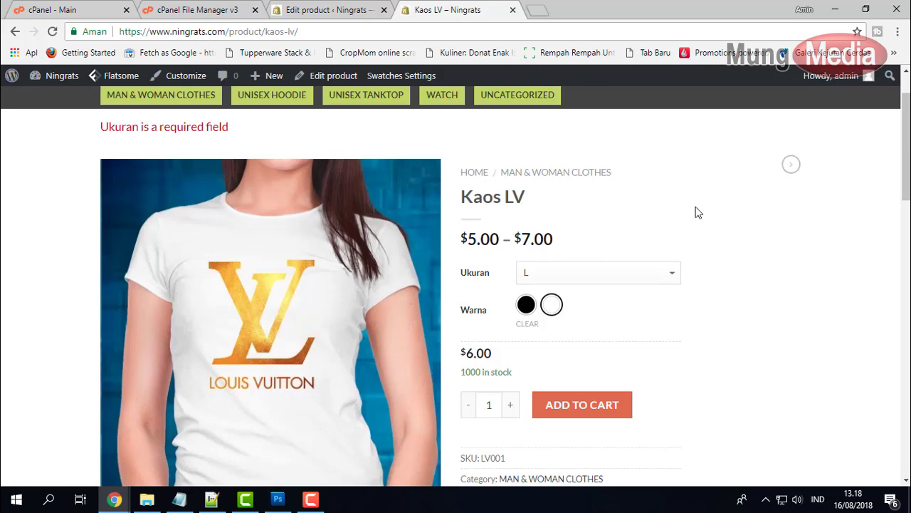
# Step: Return to the product editor's browser tab and duplicate the Kaos LV product from the list of all products
pyautogui.hotkey('ctrl', 'shift', 'Tab')
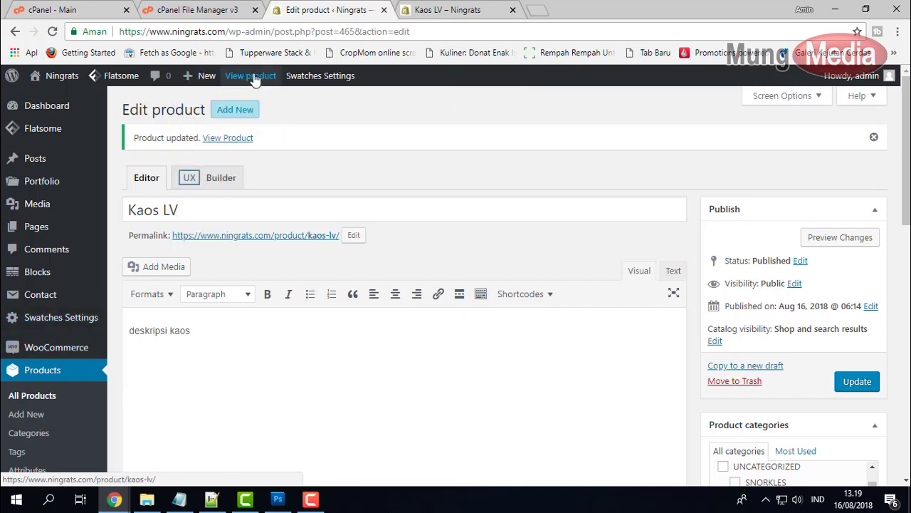
pyautogui.moveTo(200, 77)
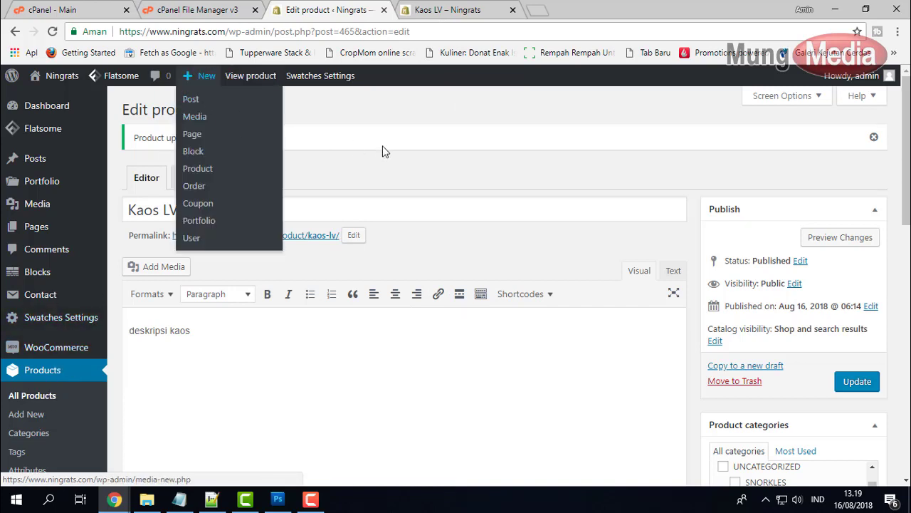
pyautogui.click(32, 395)
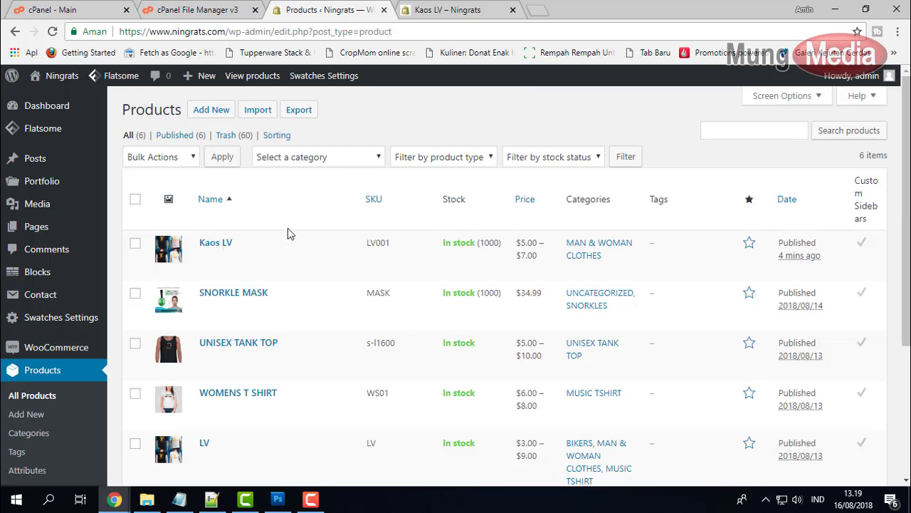
pyautogui.click(218, 270)
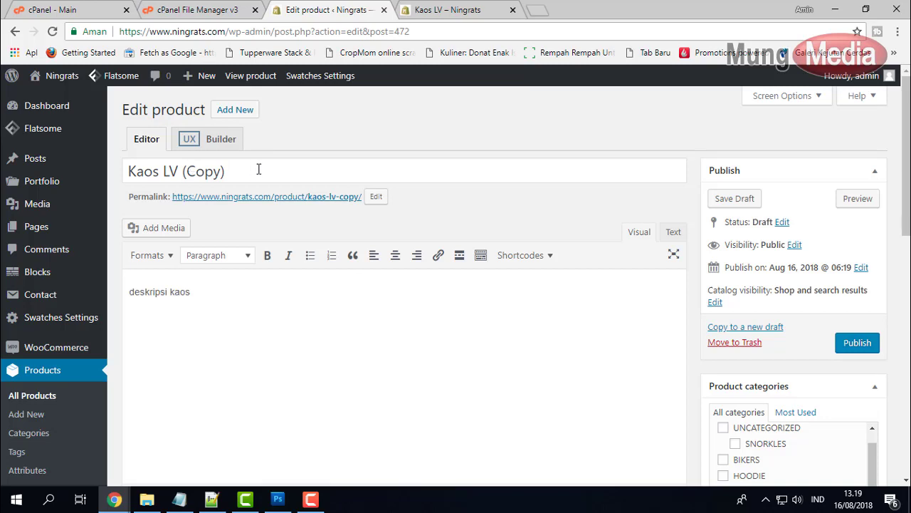
# Step: Rename the product copy to Celana and clear its permalink slug so that it regenerates from the new title
pyautogui.moveTo(258, 169); pyautogui.dragTo(121, 171)
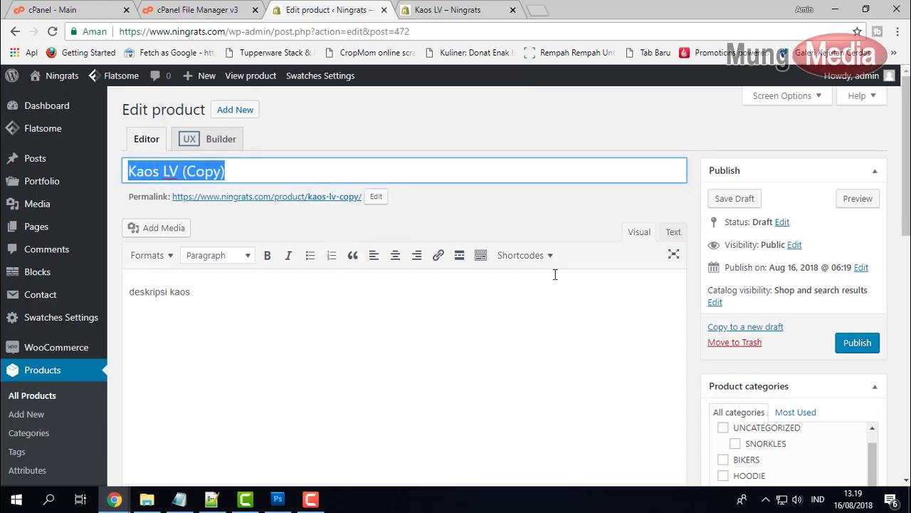
pyautogui.write('K')
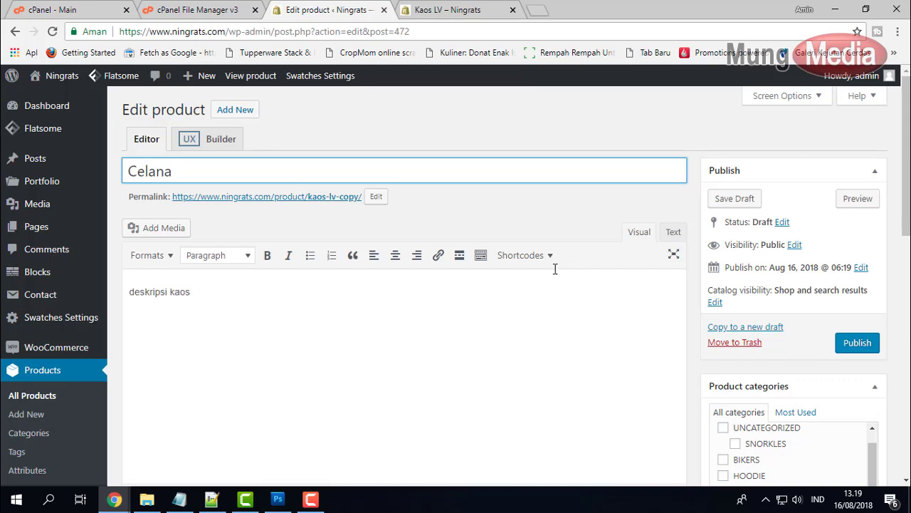
pyautogui.click(374, 196)
pyautogui.moveTo(370, 197); pyautogui.dragTo(311, 200)
pyautogui.press('BackSpace')
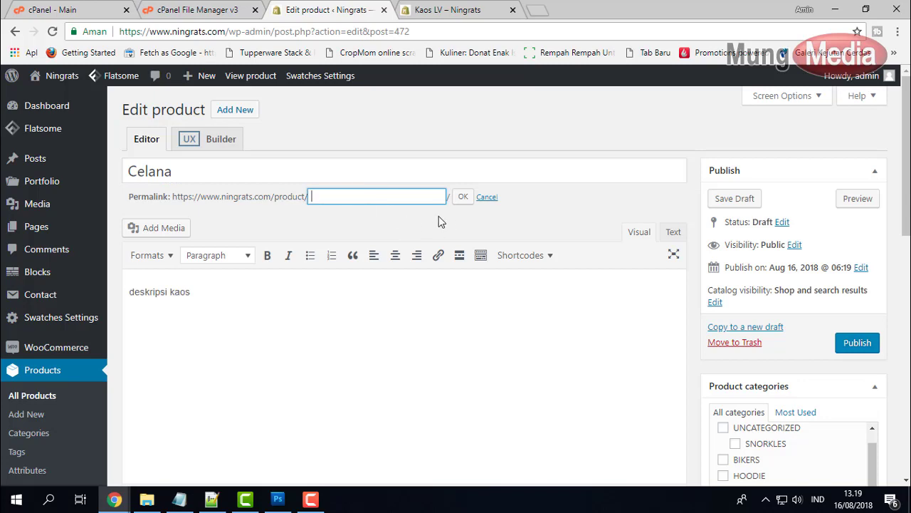
pyautogui.click(463, 198)
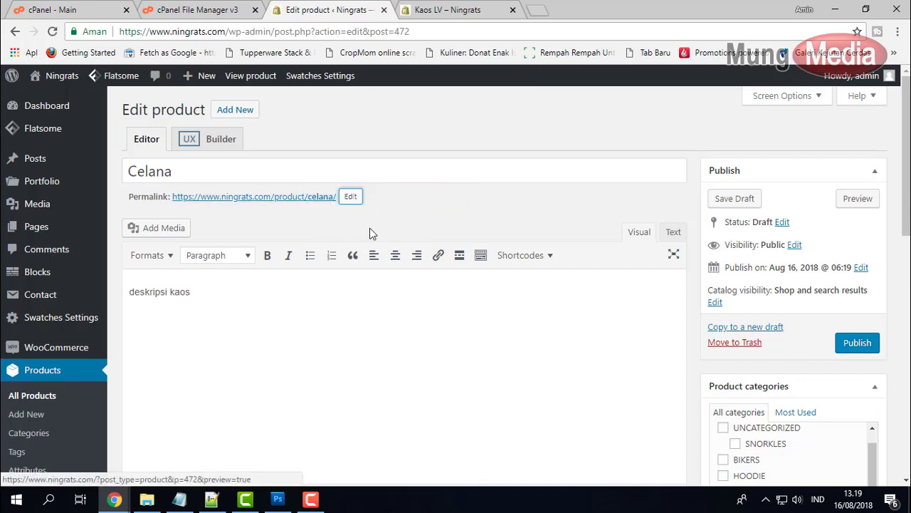
# Step: Set the Celana product's inventory SKU to DV001-1
pyautogui.scroll(-2, 301, 279)
pyautogui.scroll(-2, 338, 253)
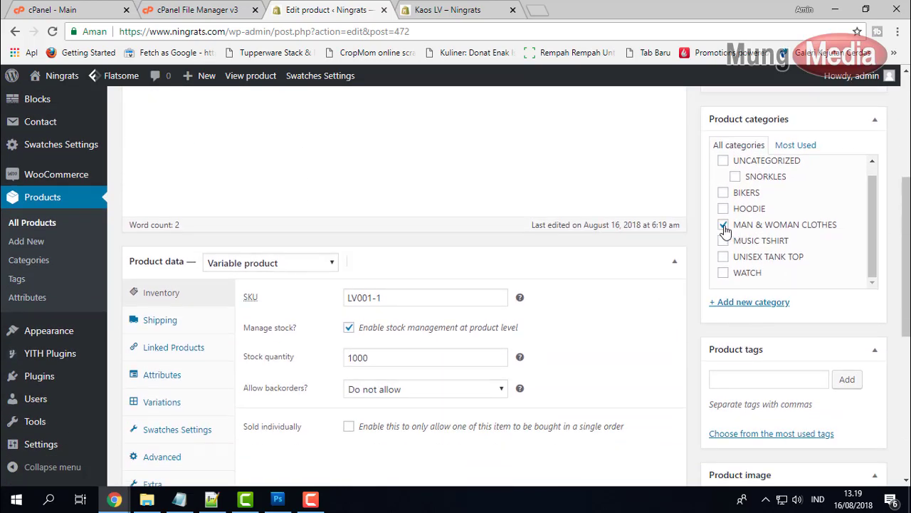
pyautogui.scroll(-1, 356, 320)
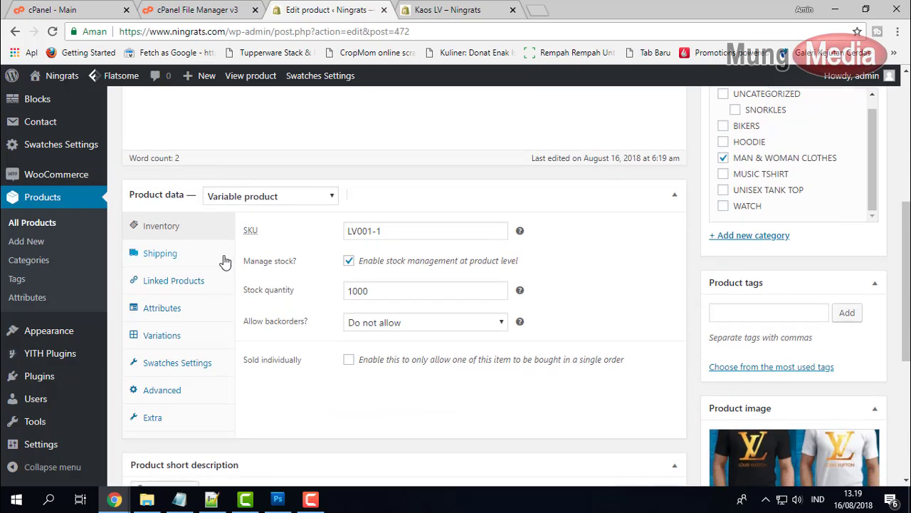
pyautogui.click(350, 232)
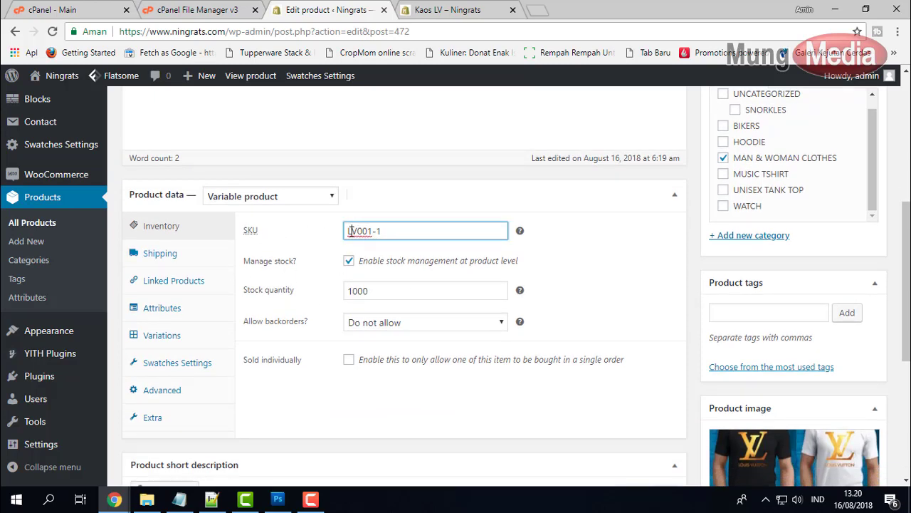
pyautogui.write('D')
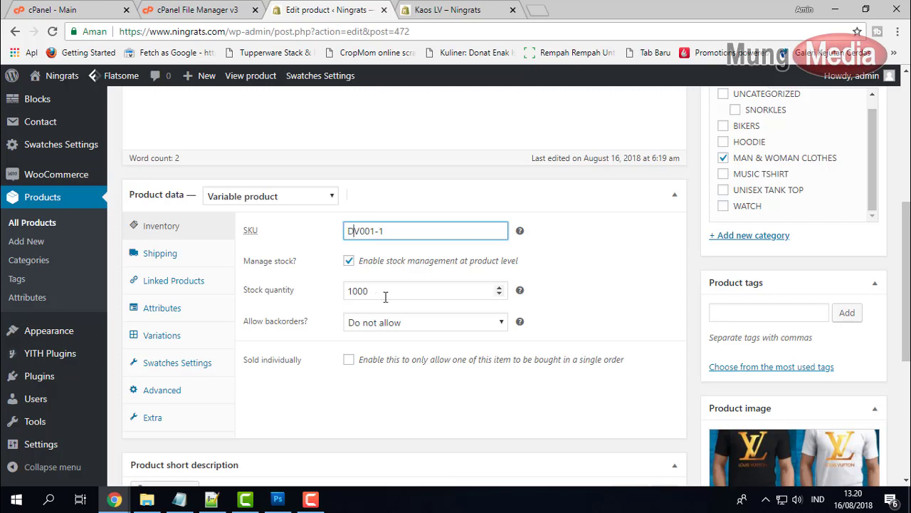
# Step: Review the Celana product's shipping and attribute settings and open its list of variations
pyautogui.click(194, 255)
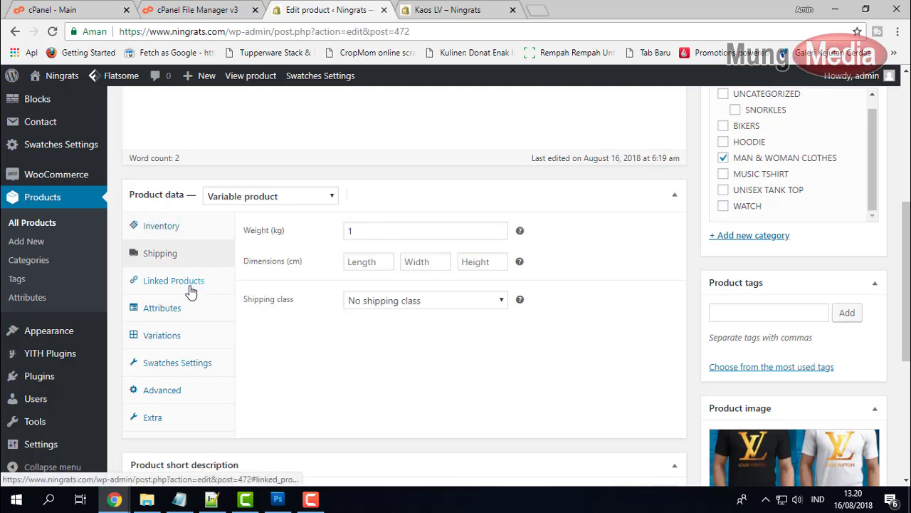
pyautogui.click(180, 310)
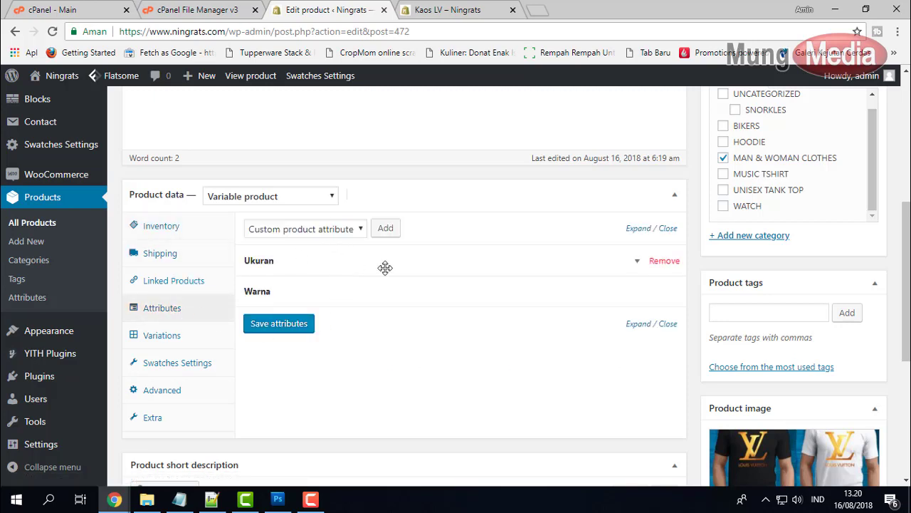
pyautogui.click(177, 347)
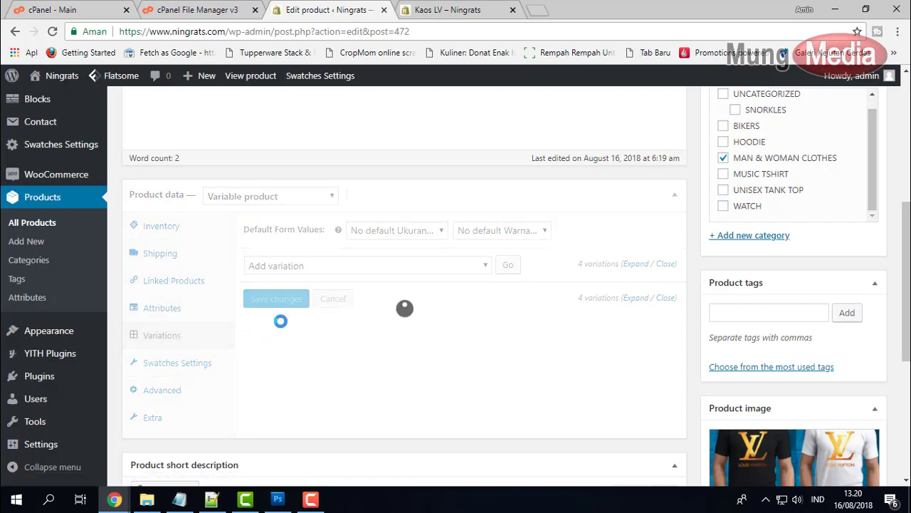
# Step: Remove the image from the L / Hitam variation and browse the media library for a replacement
pyautogui.click(478, 306)
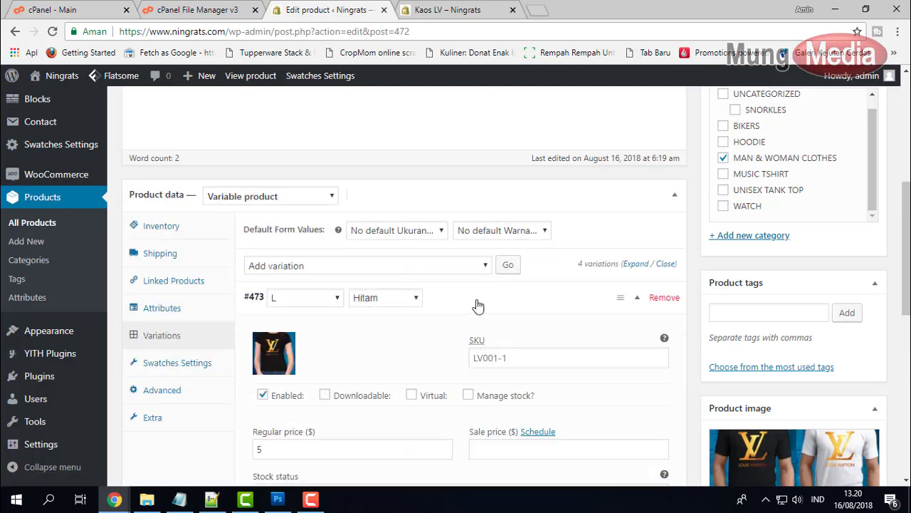
pyautogui.scroll(-1, 275, 321)
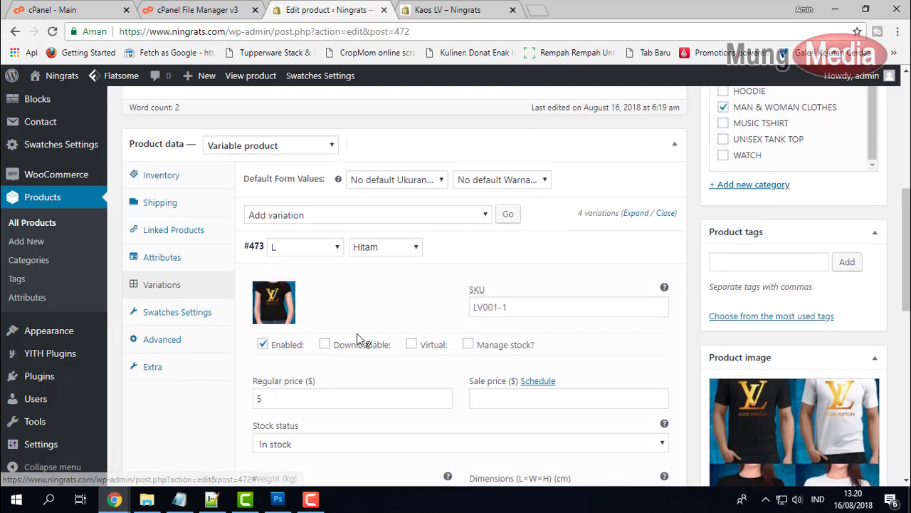
pyautogui.click(276, 291)
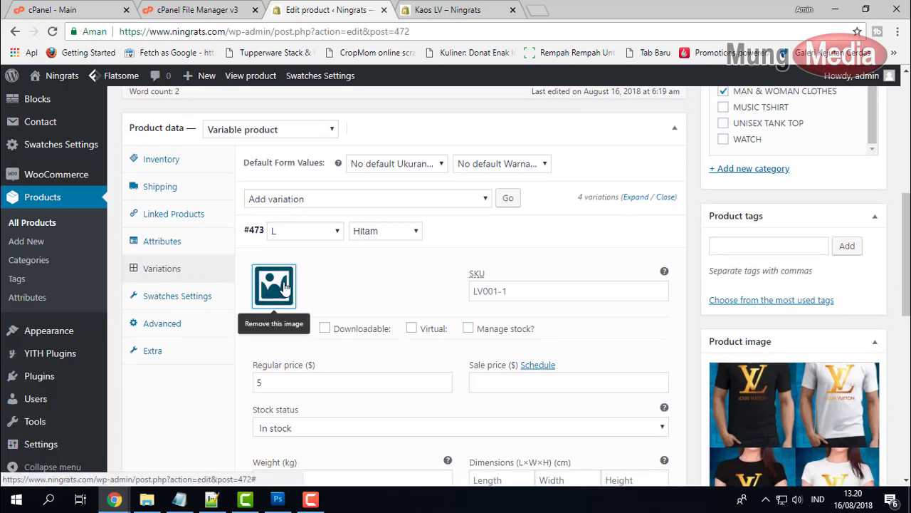
pyautogui.click(276, 292)
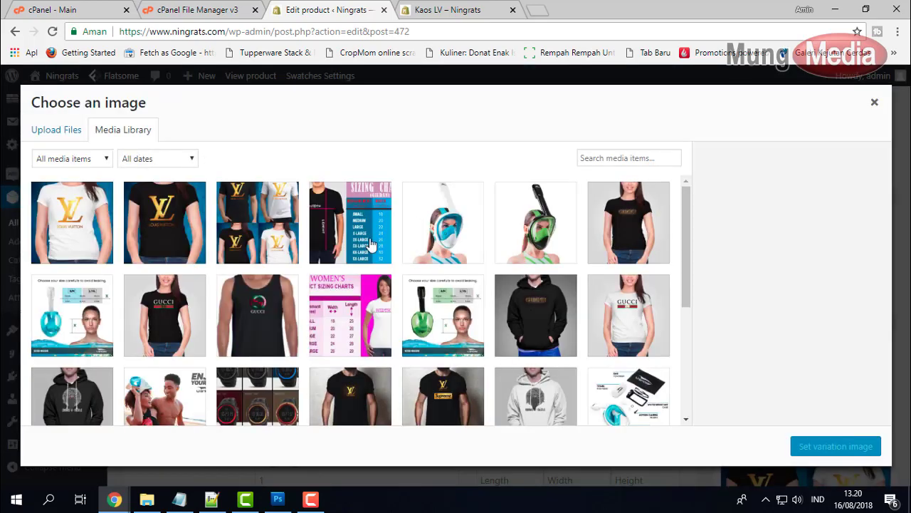
pyautogui.scroll(-1, 355, 282)
pyautogui.scroll(-3, 355, 282)
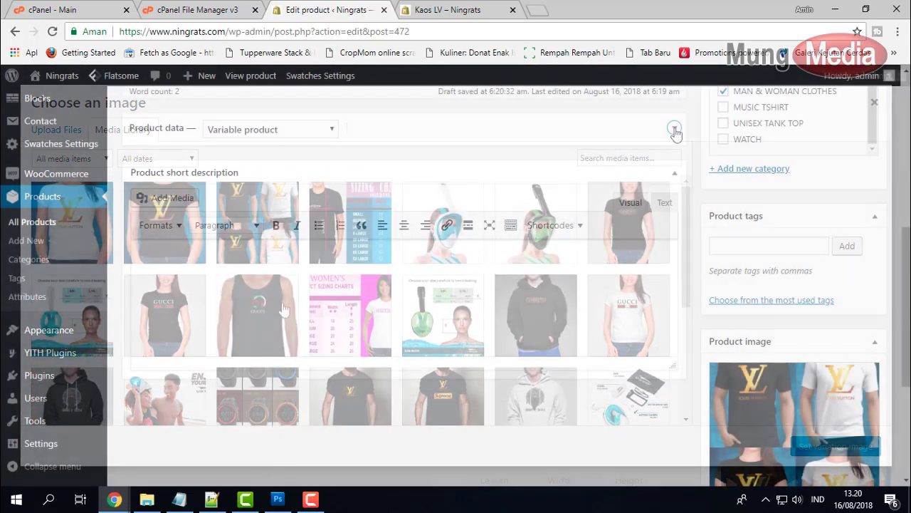